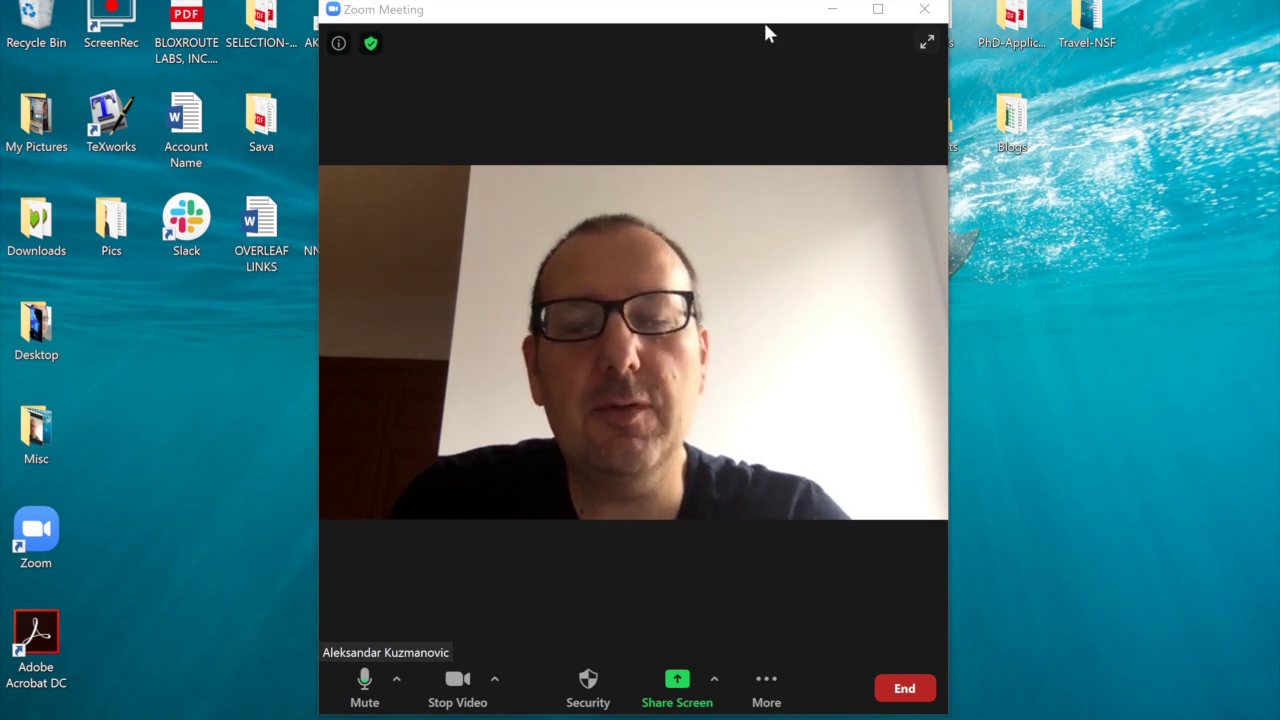
Step: Shrink the meeting window and load bloxroute.com in Chrome from the 'blox' autocomplete suggestion
{"action": "left_click", "coordinate": [832, 10]}
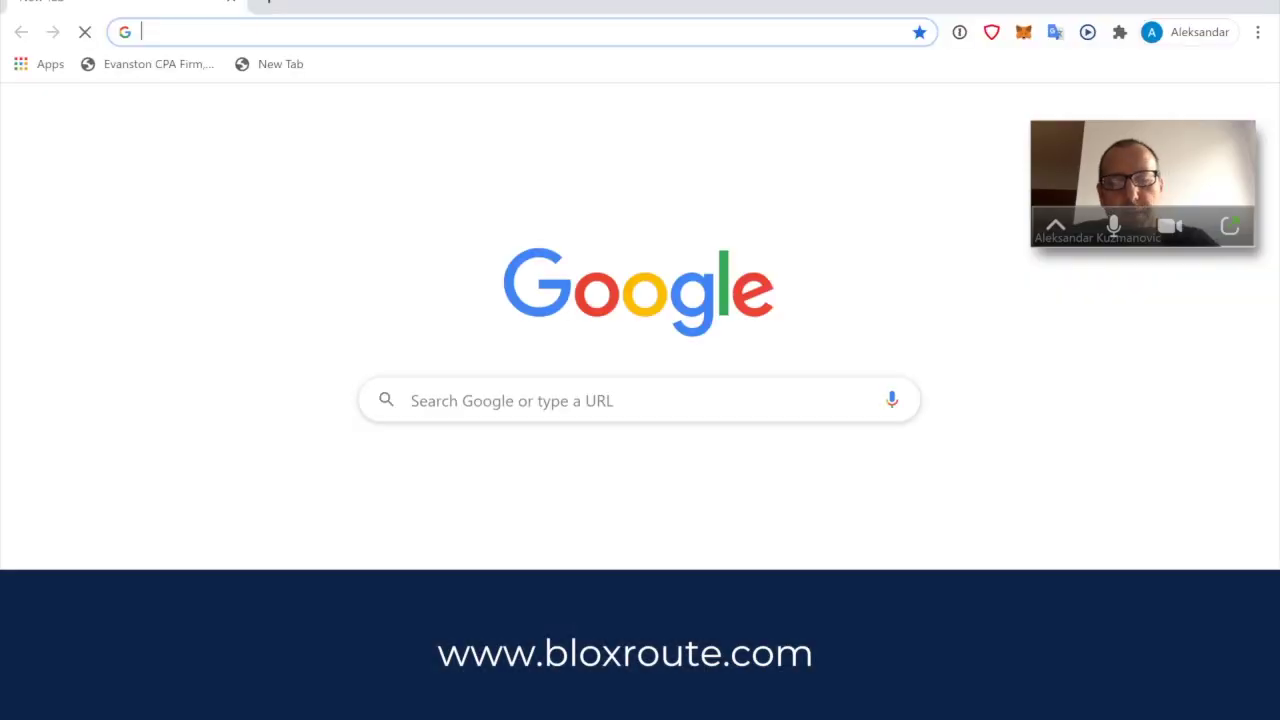
{"action": "type", "text": "blox"}
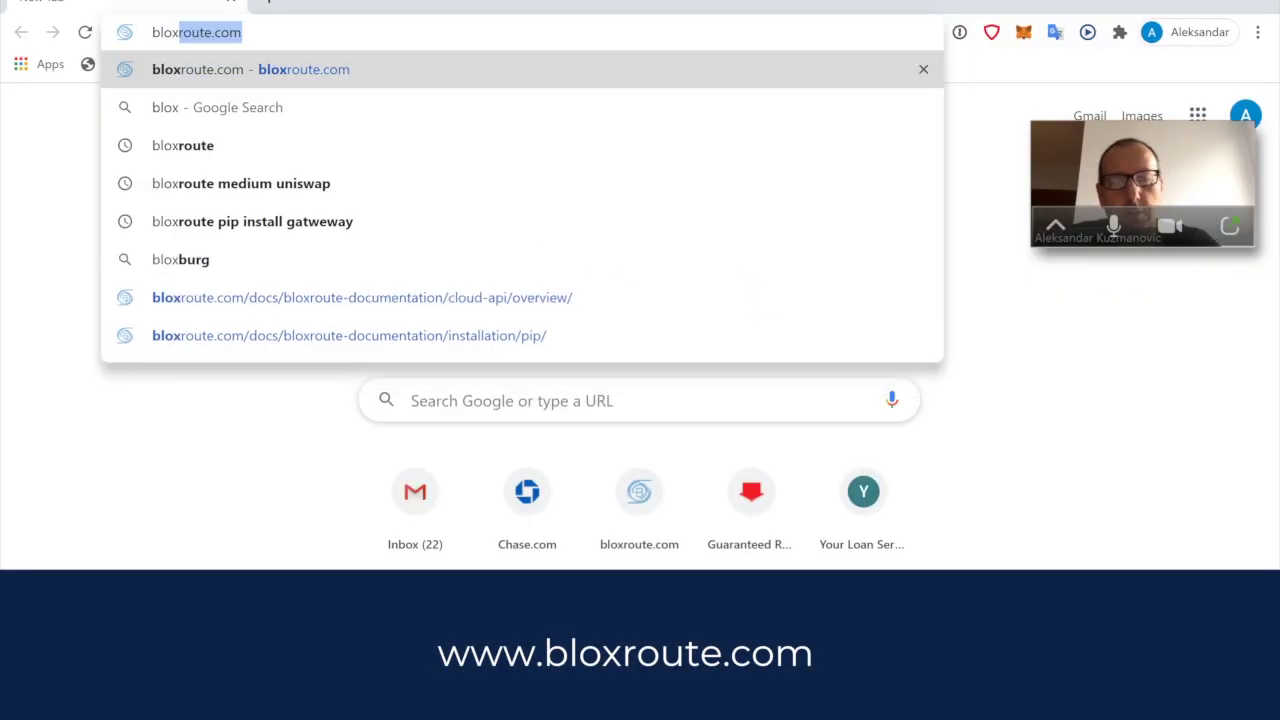
{"action": "key", "text": "Return"}
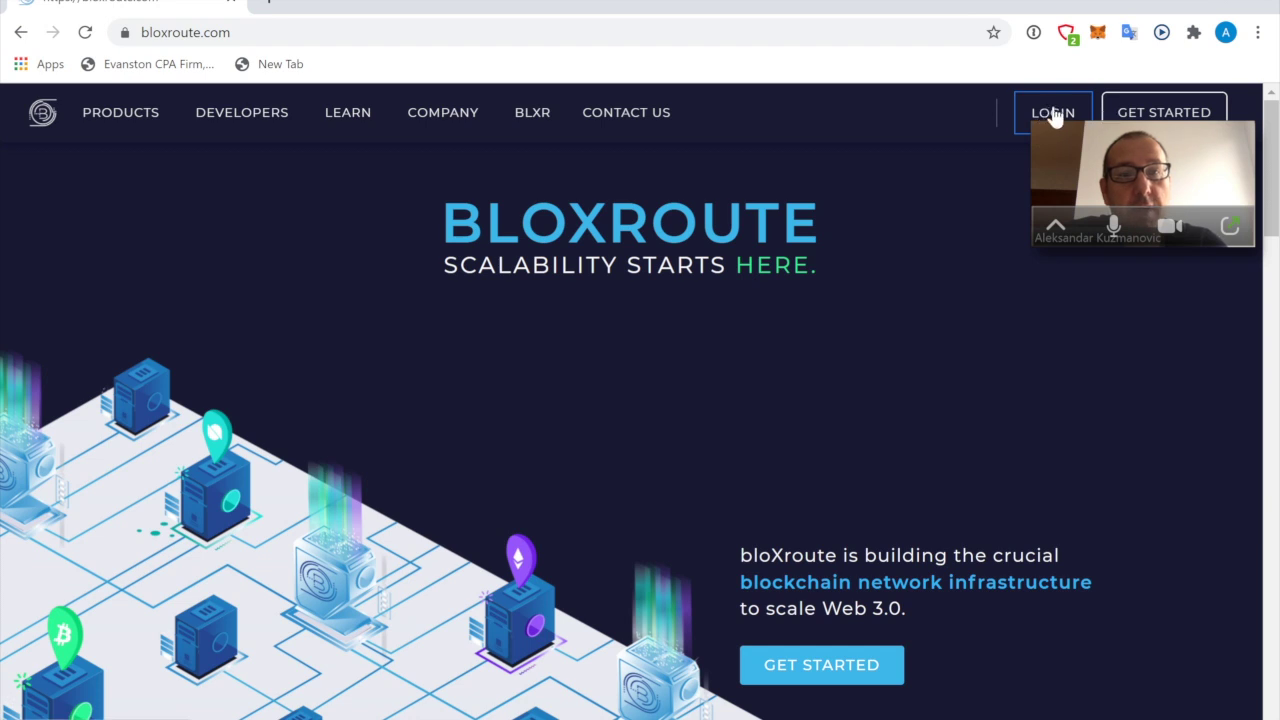
Step: Start sign-up, then enter the account e-mail, a password and its confirmation
{"action": "left_click", "coordinate": [1166, 116]}
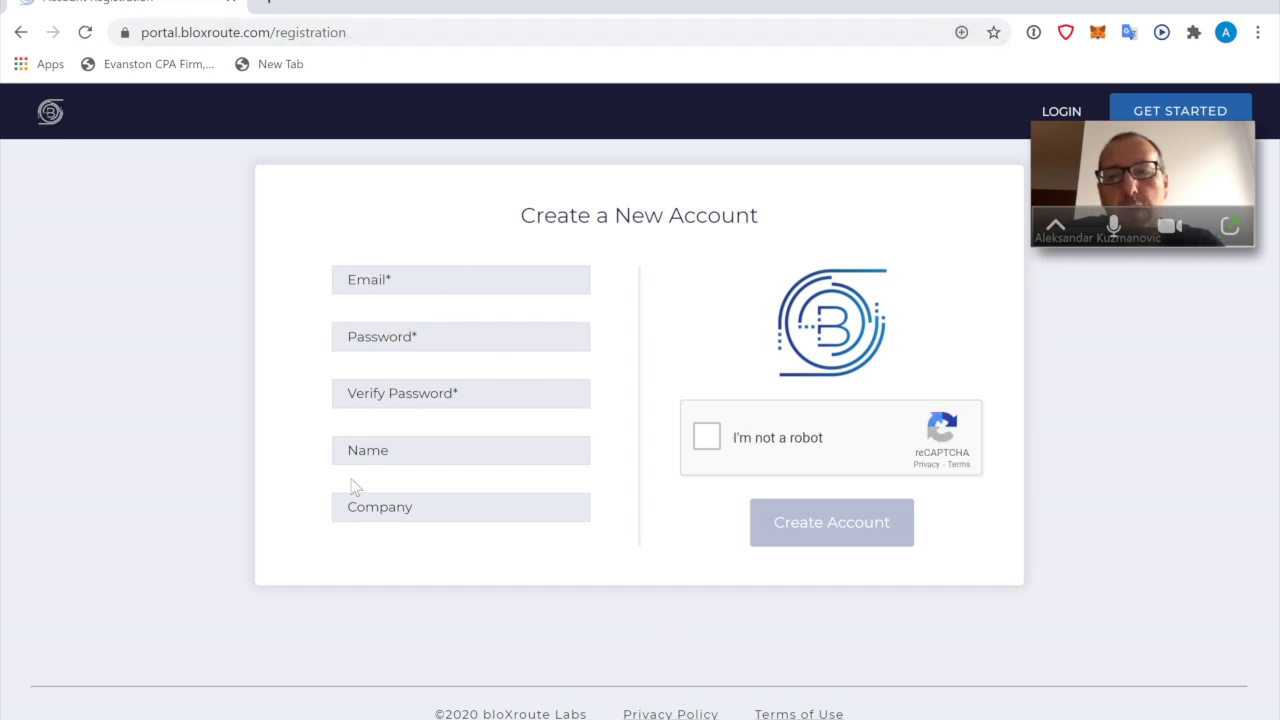
{"action": "left_click", "coordinate": [422, 279]}
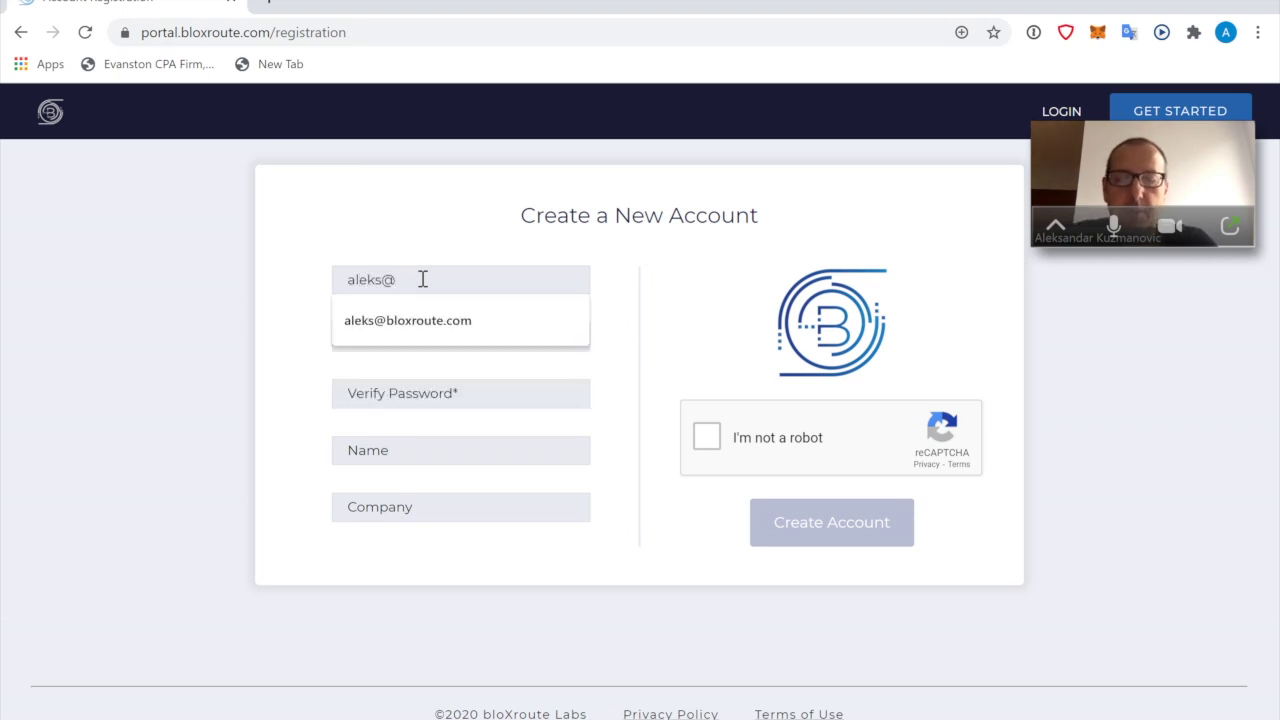
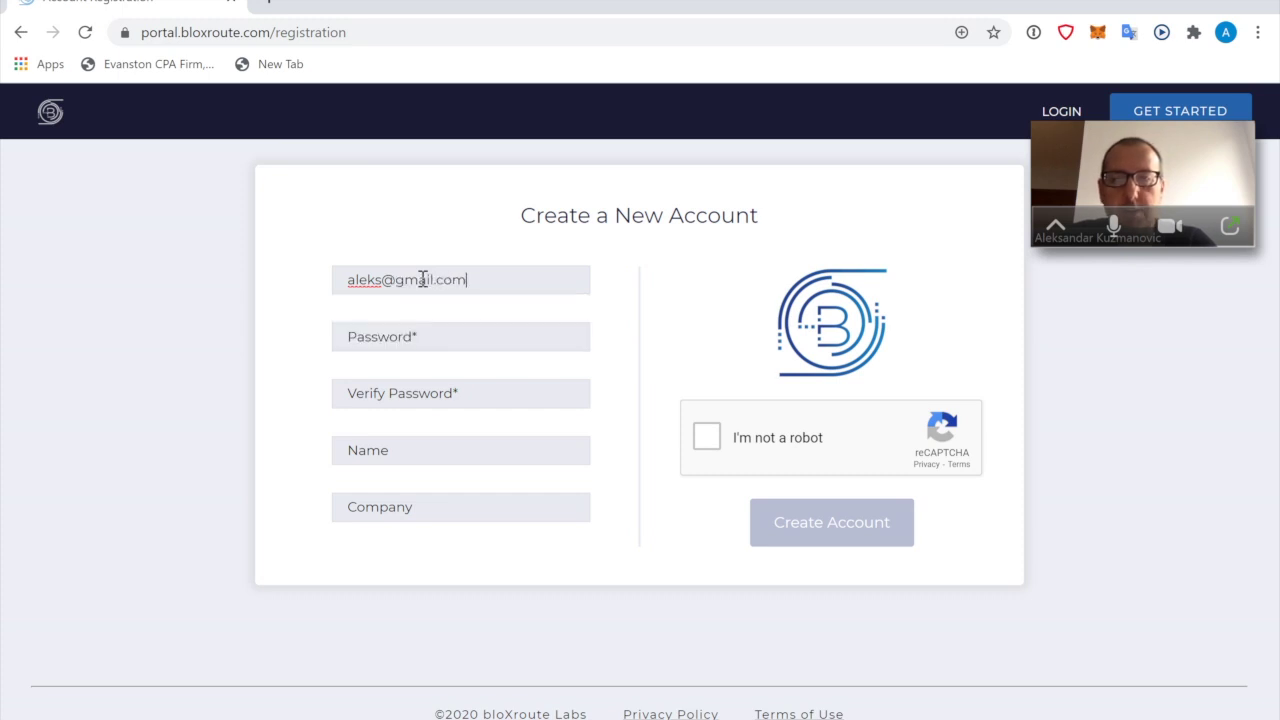
{"action": "left_click", "coordinate": [405, 335]}
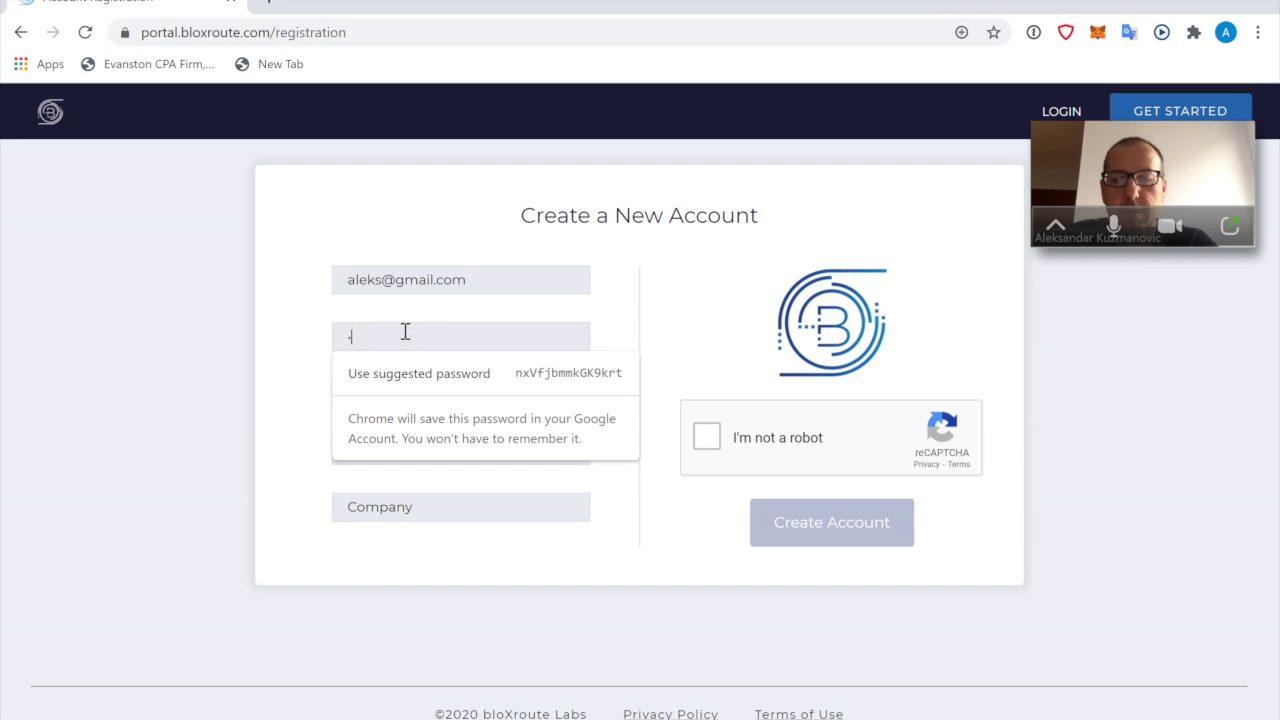
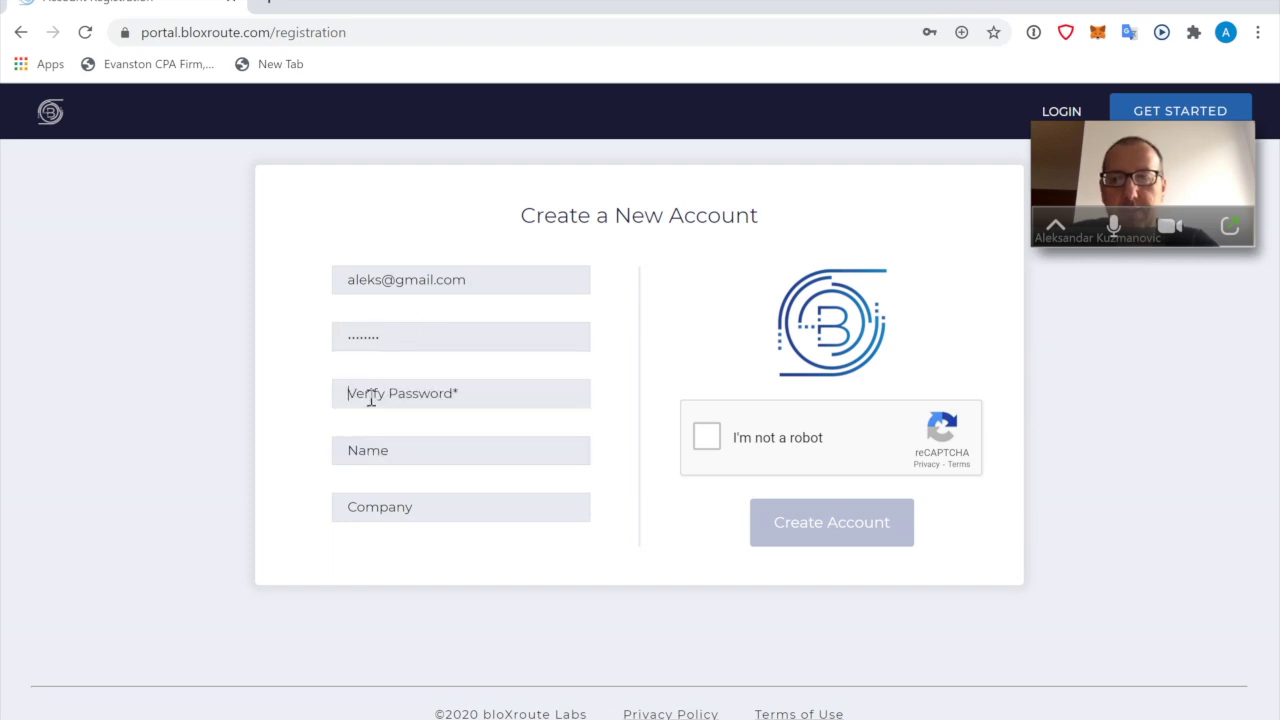
{"action": "left_click", "coordinate": [370, 398]}
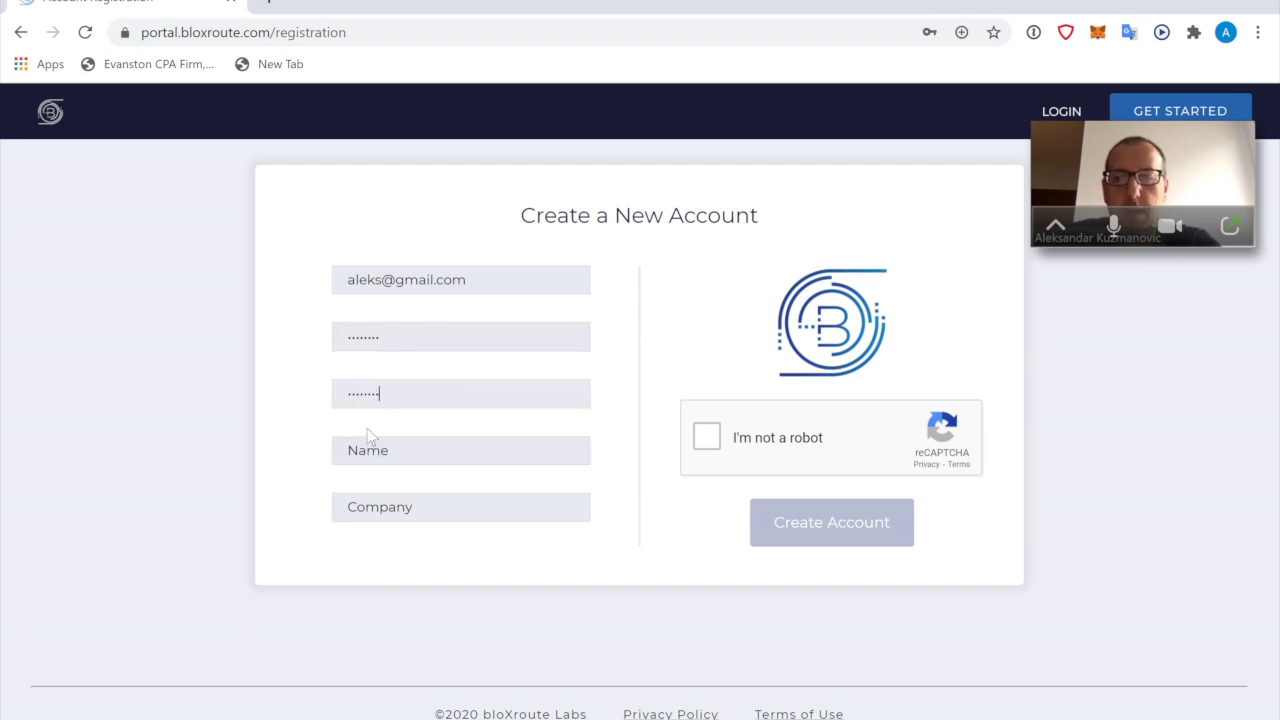
Step: Fill in the account holder's full name and company Test3, then pass the reCAPTCHA check
{"action": "left_click", "coordinate": [357, 446]}
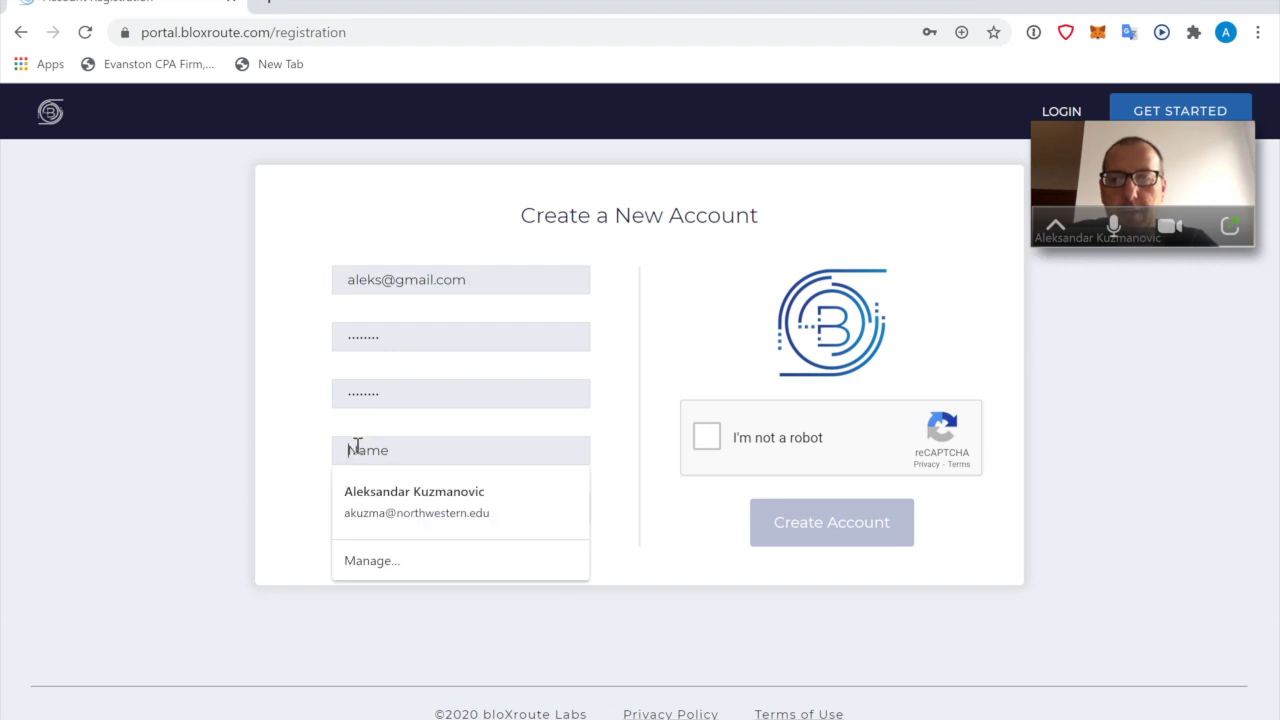
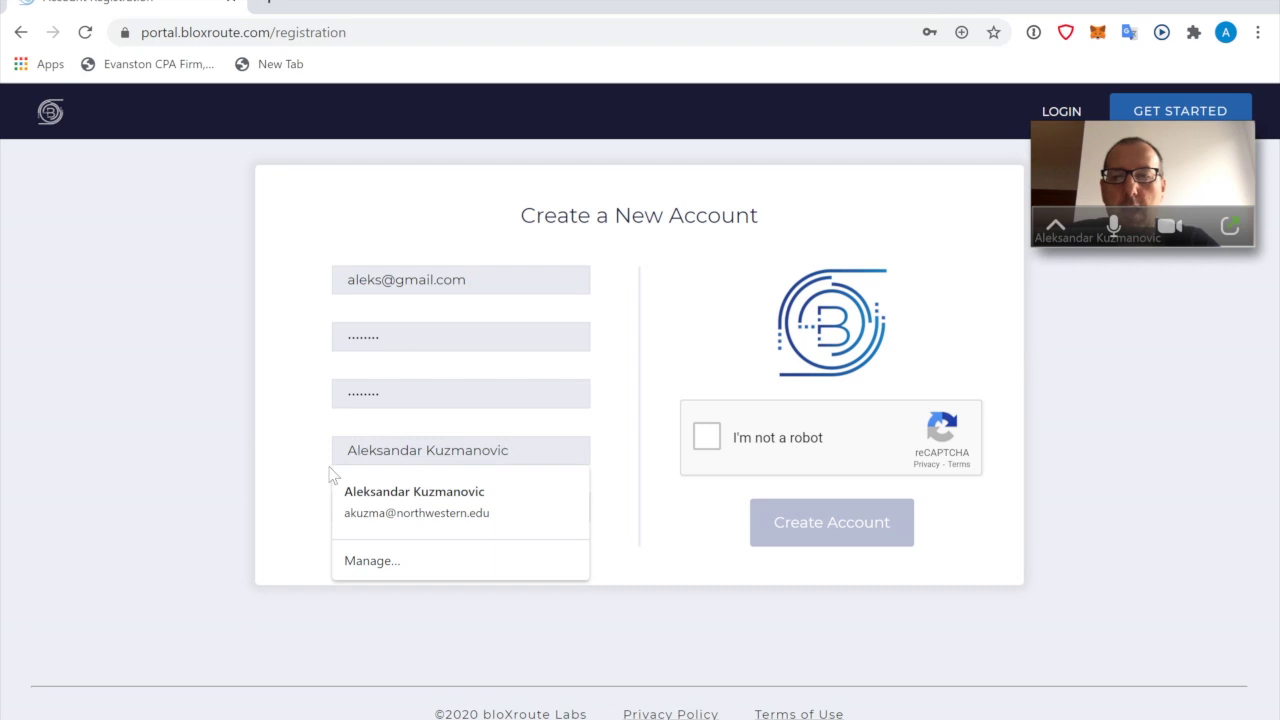
{"action": "left_click", "coordinate": [629, 451]}
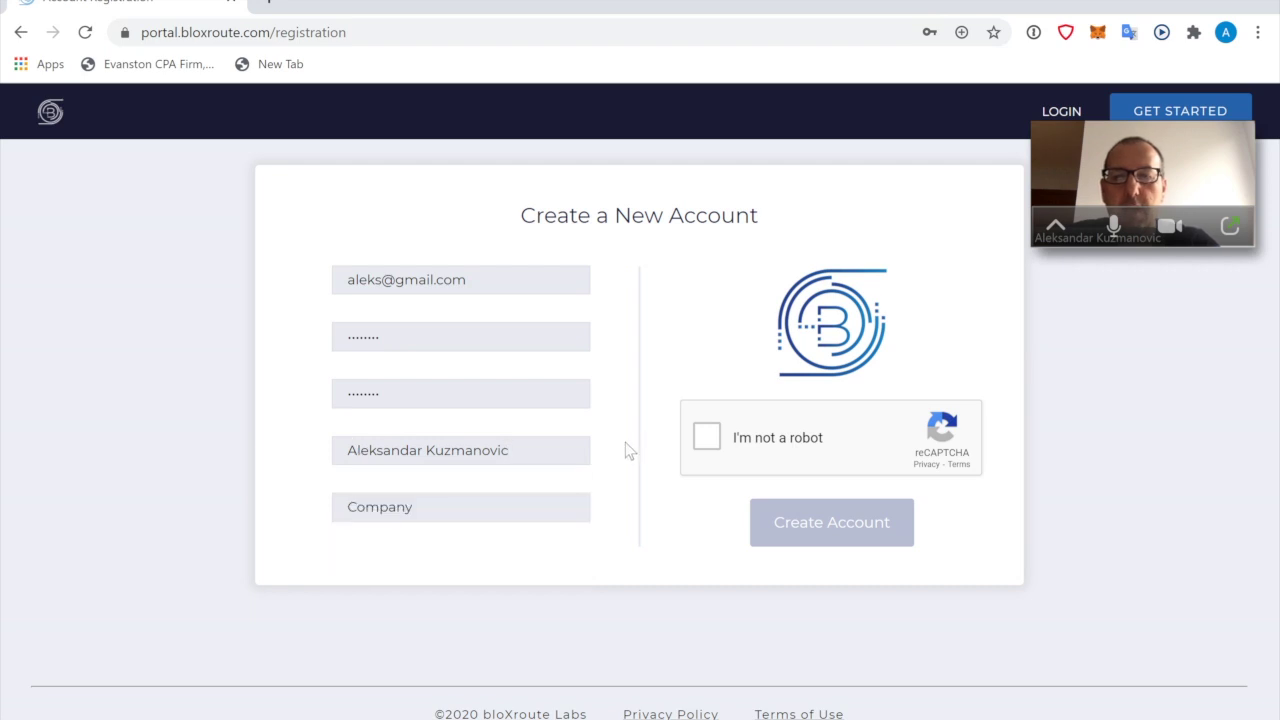
{"action": "left_click", "coordinate": [428, 510]}
{"action": "type", "text": "Test3"}
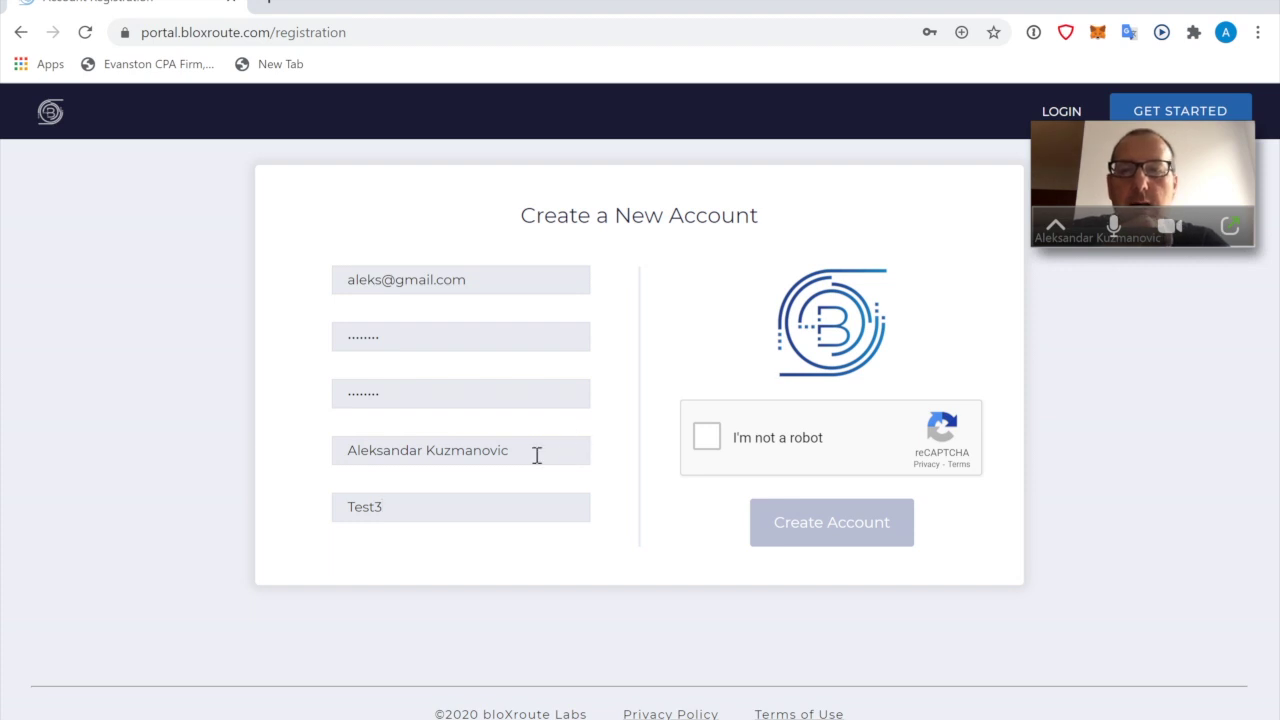
{"action": "left_click", "coordinate": [706, 440]}
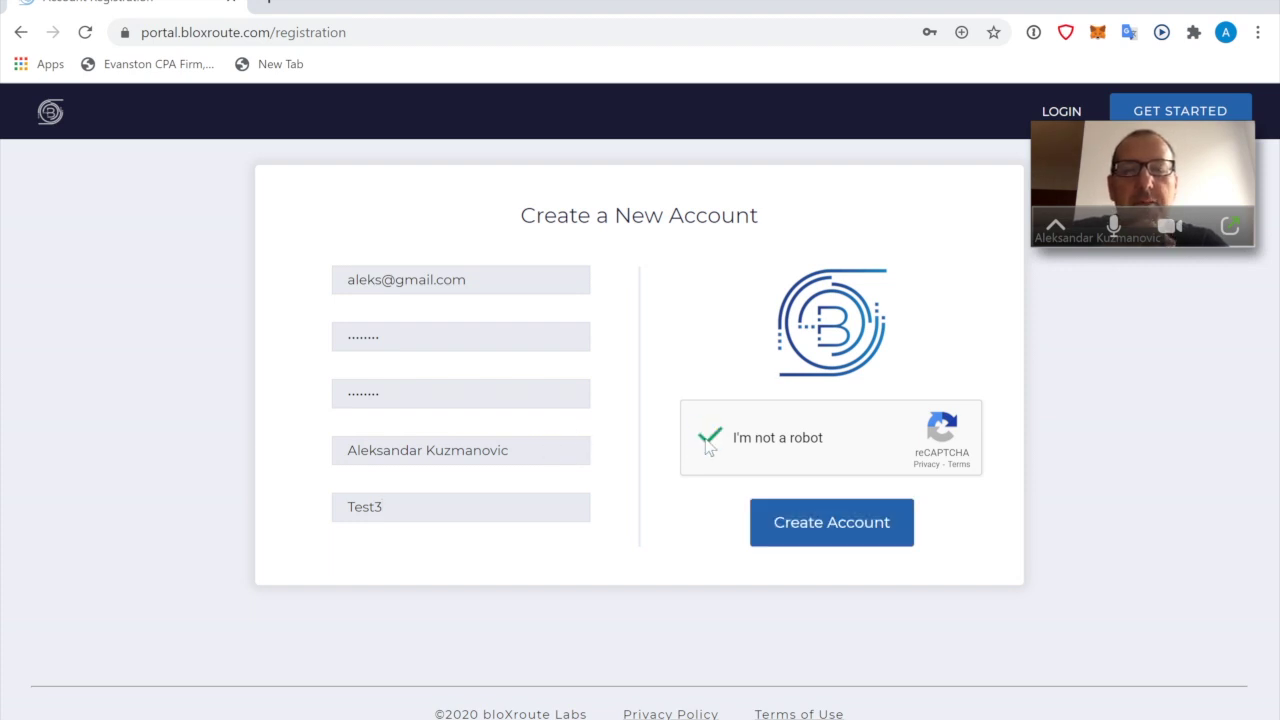
Step: Submit the registration and dismiss the 1Password unlock and Chrome save-password prompts
{"action": "left_click", "coordinate": [838, 533]}
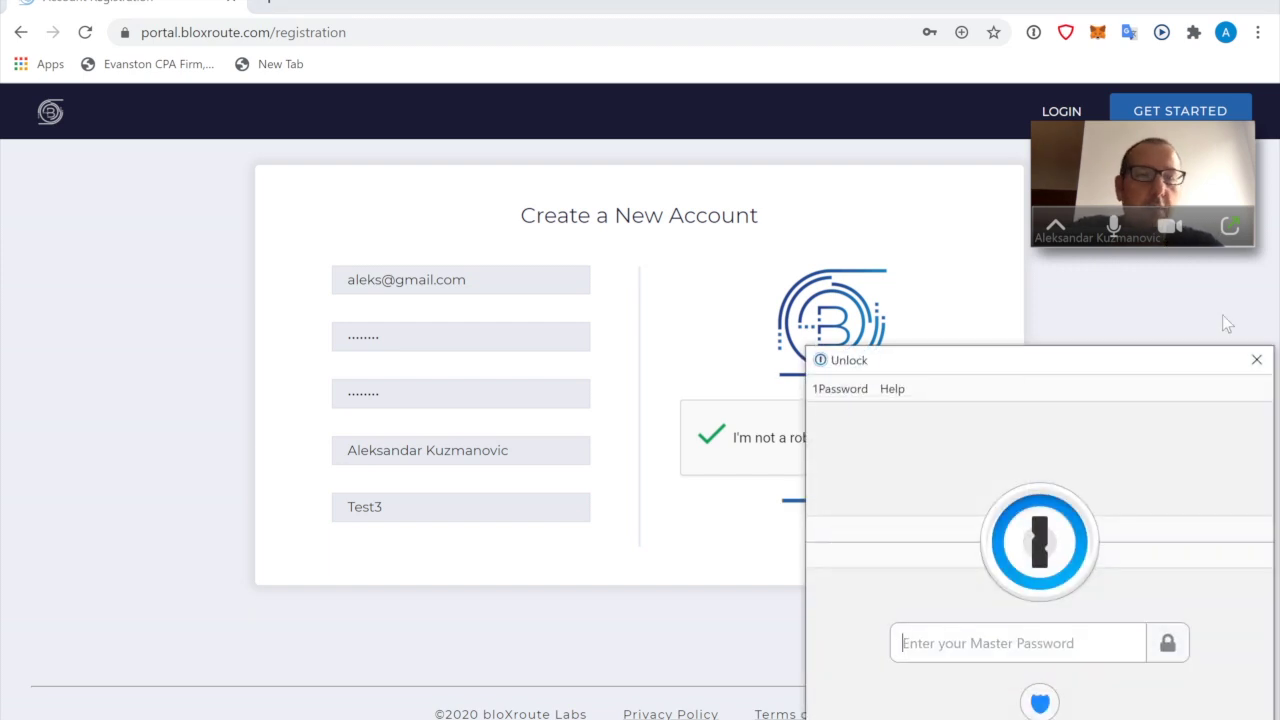
{"action": "left_click", "coordinate": [1258, 361]}
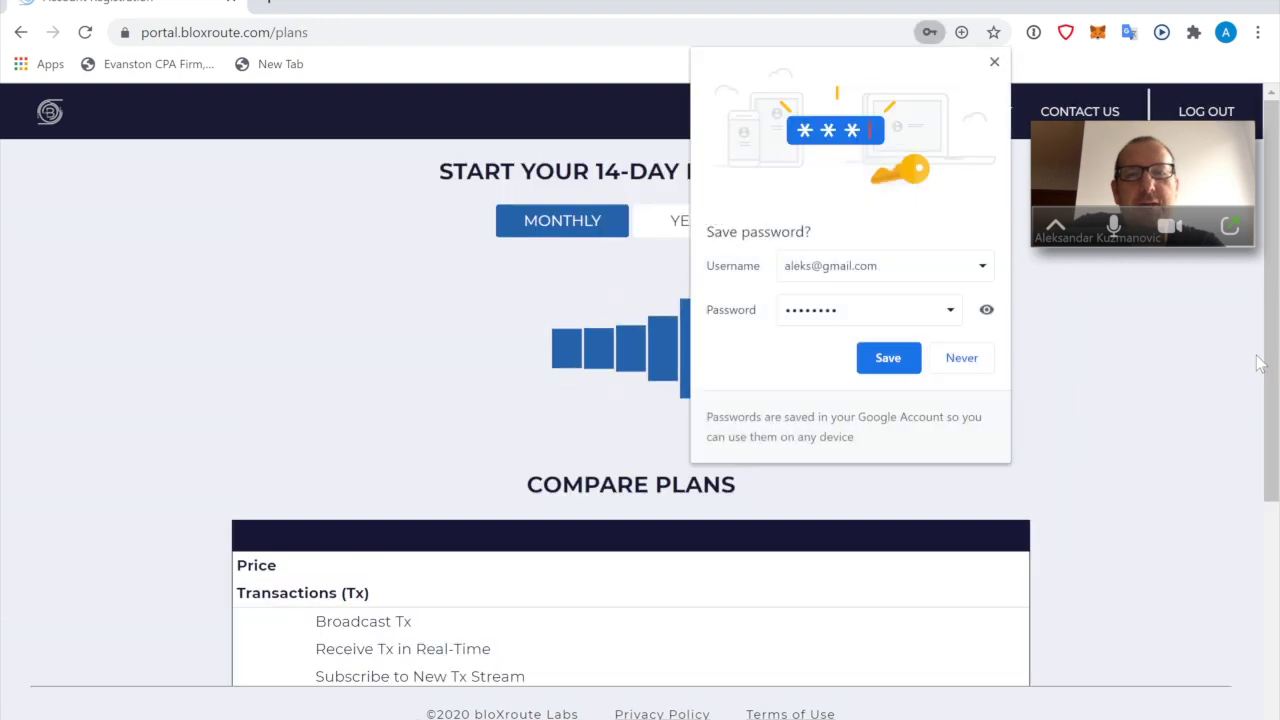
{"action": "left_click", "coordinate": [994, 62]}
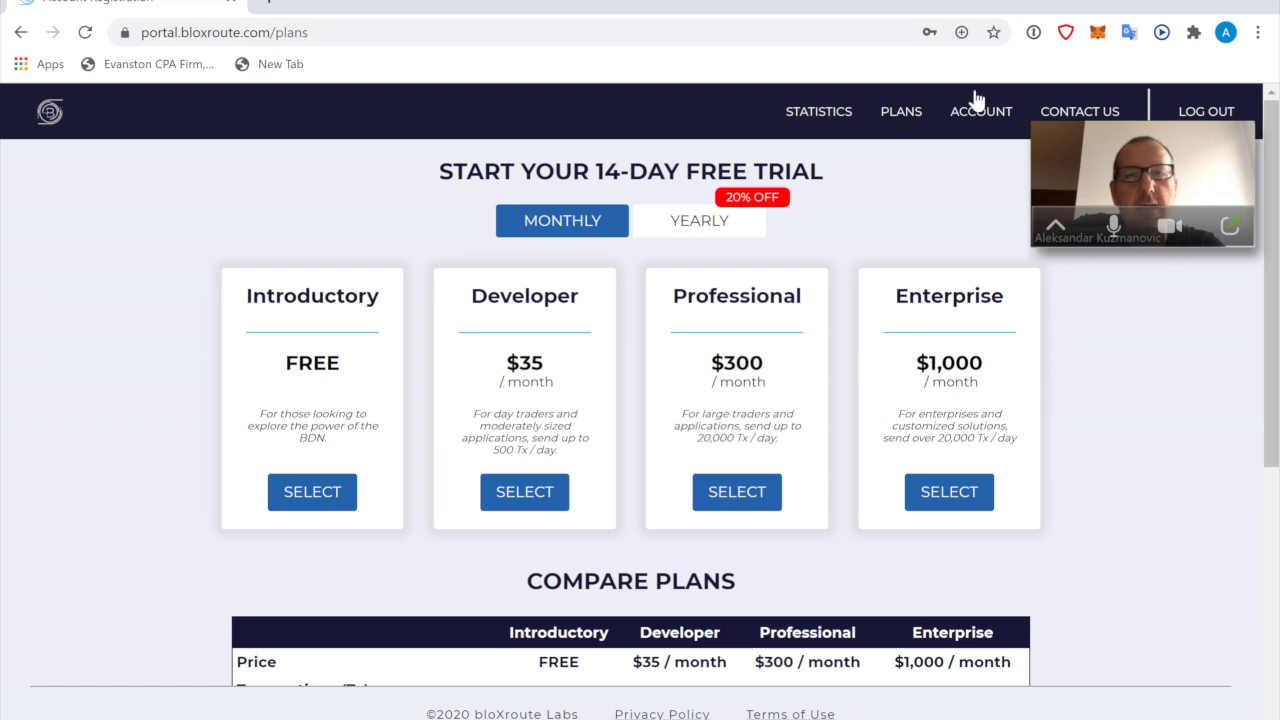
{"action": "left_click_drag", "start_coordinate": [1275, 163], "coordinate": [1275, 168]}
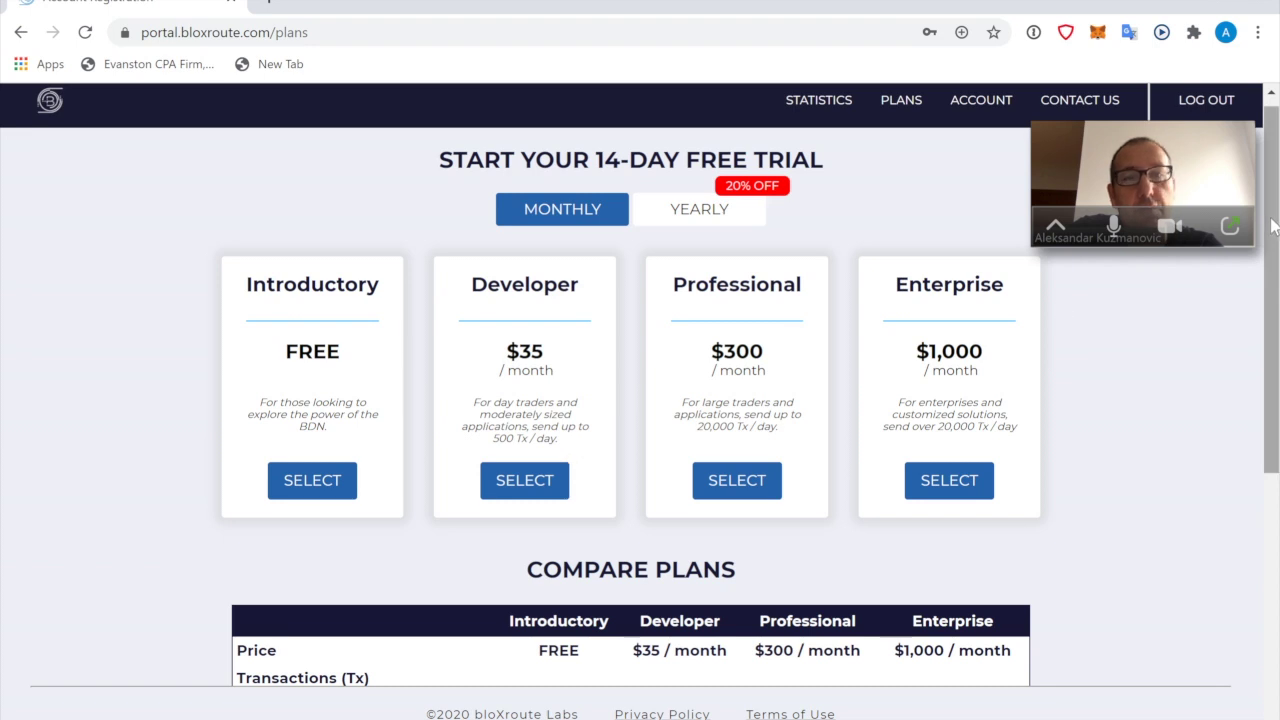
{"action": "left_click_drag", "start_coordinate": [1272, 226], "coordinate": [1276, 469]}
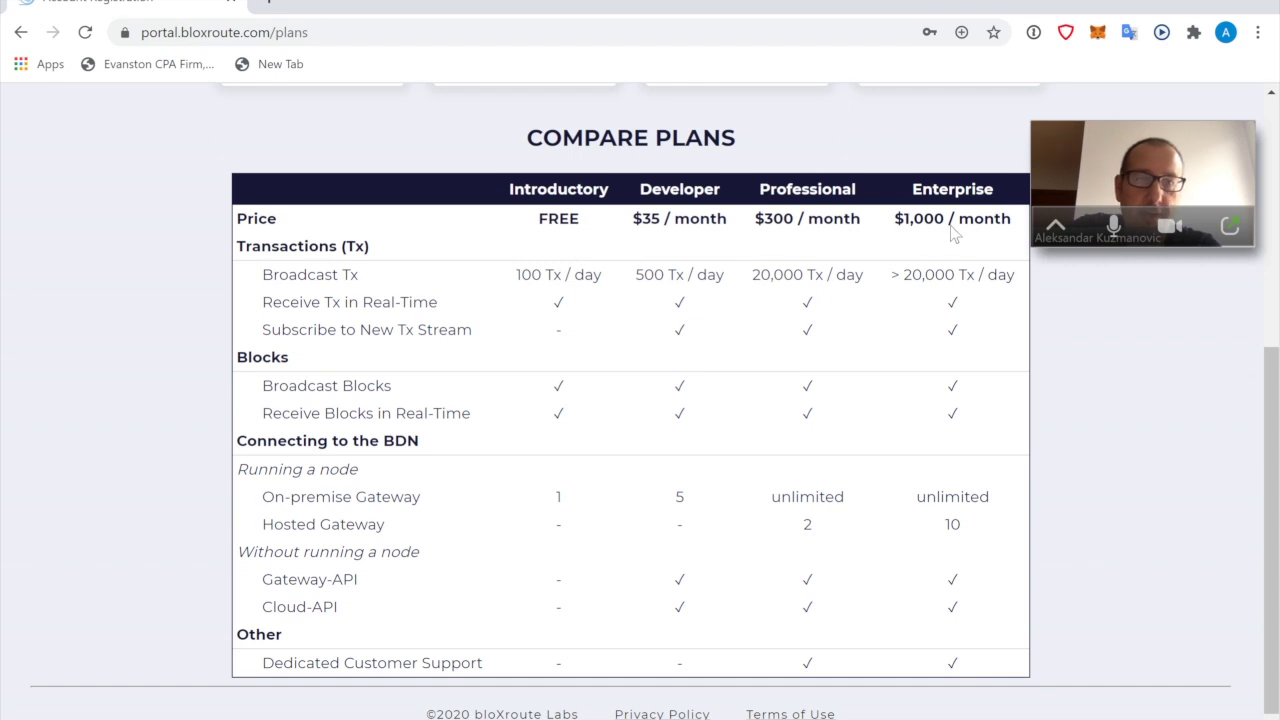
Step: Scroll through the plans page comparing tier limits from Introductory to Enterprise
{"action": "mouse_move", "coordinate": [1273, 420]}
{"action": "left_mouse_down"}
{"action": "mouse_move", "coordinate": [1273, 228]}
{"action": "mouse_move", "coordinate": [1274, 426]}
{"action": "left_mouse_up"}
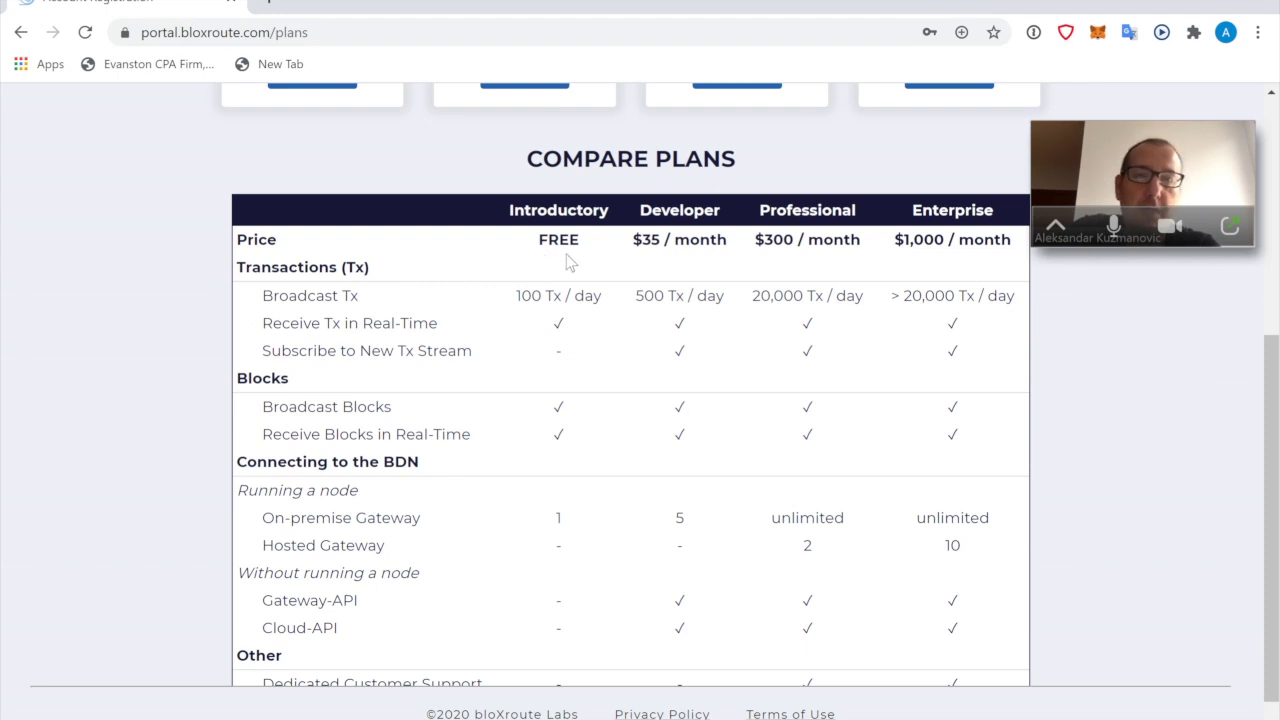
{"action": "mouse_move", "coordinate": [1275, 420]}
{"action": "left_mouse_down"}
{"action": "mouse_move", "coordinate": [1275, 447]}
{"action": "mouse_move", "coordinate": [1277, 267]}
{"action": "mouse_move", "coordinate": [1276, 435]}
{"action": "left_mouse_up"}
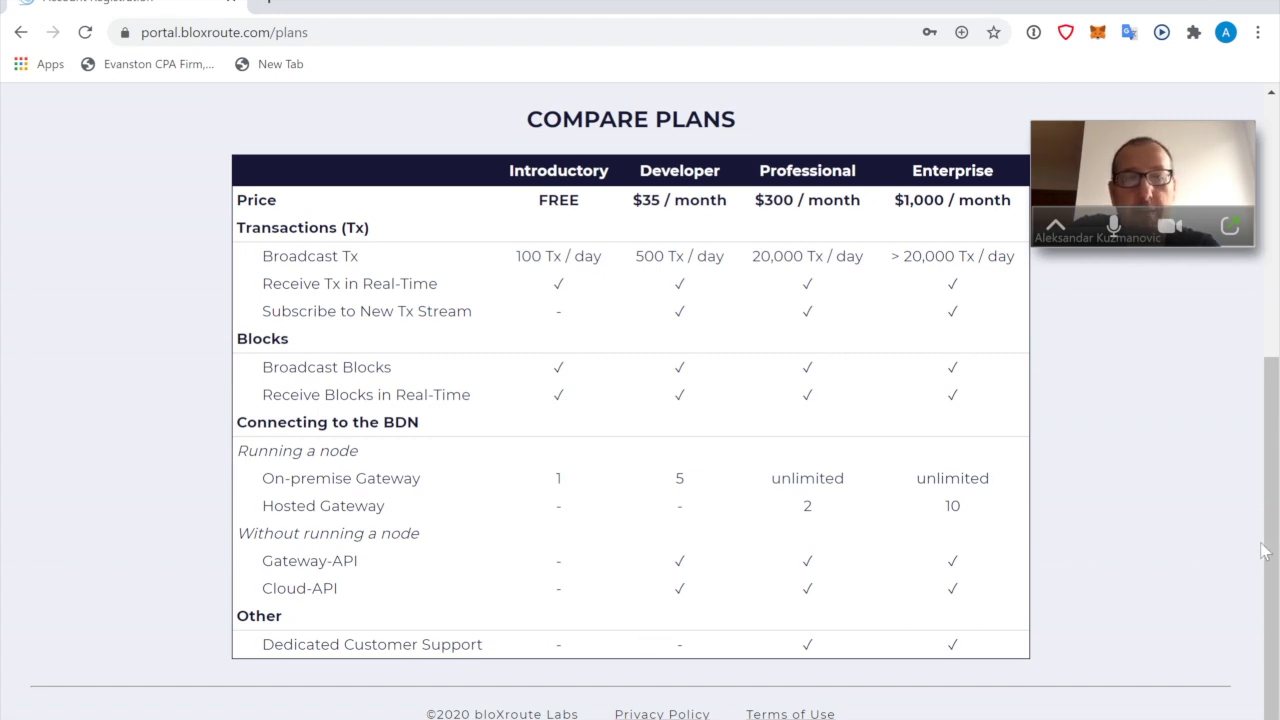
{"action": "left_click_drag", "start_coordinate": [1275, 555], "coordinate": [1275, 368]}
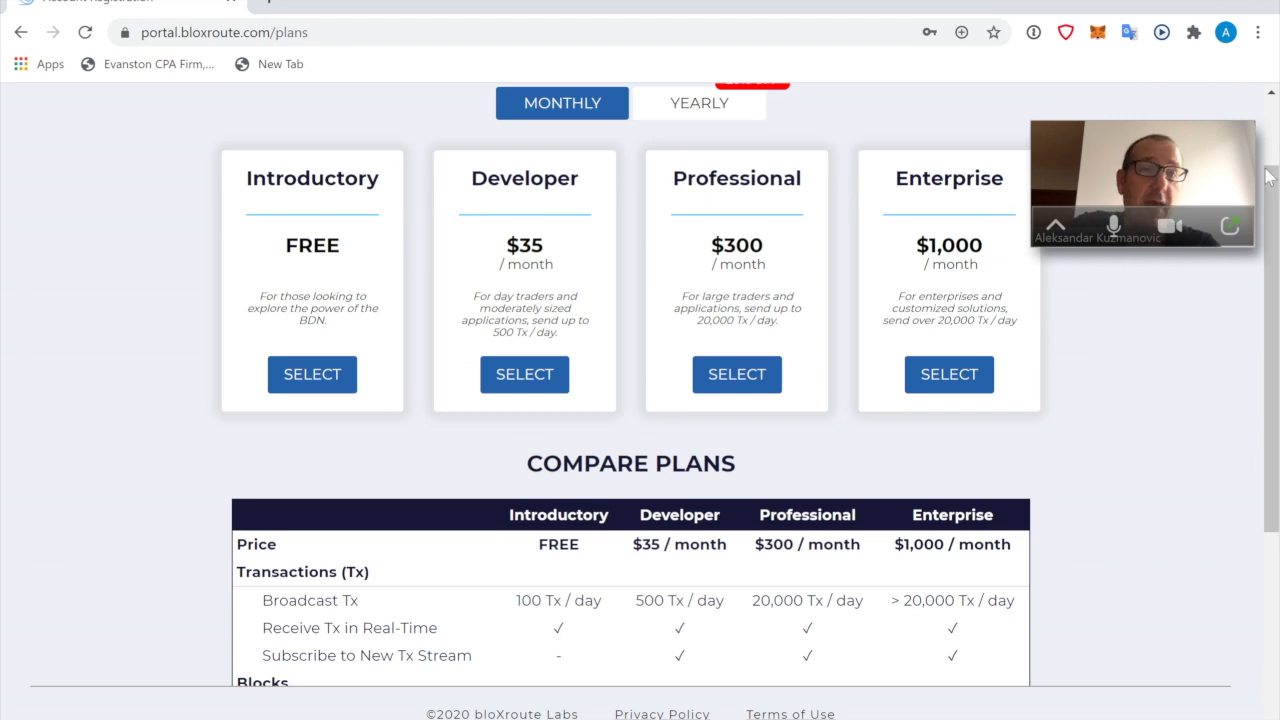
Step: Select the Professional plan to start its free trial, valid until 10-08-2020
{"action": "left_click_drag", "start_coordinate": [1268, 177], "coordinate": [1268, 228]}
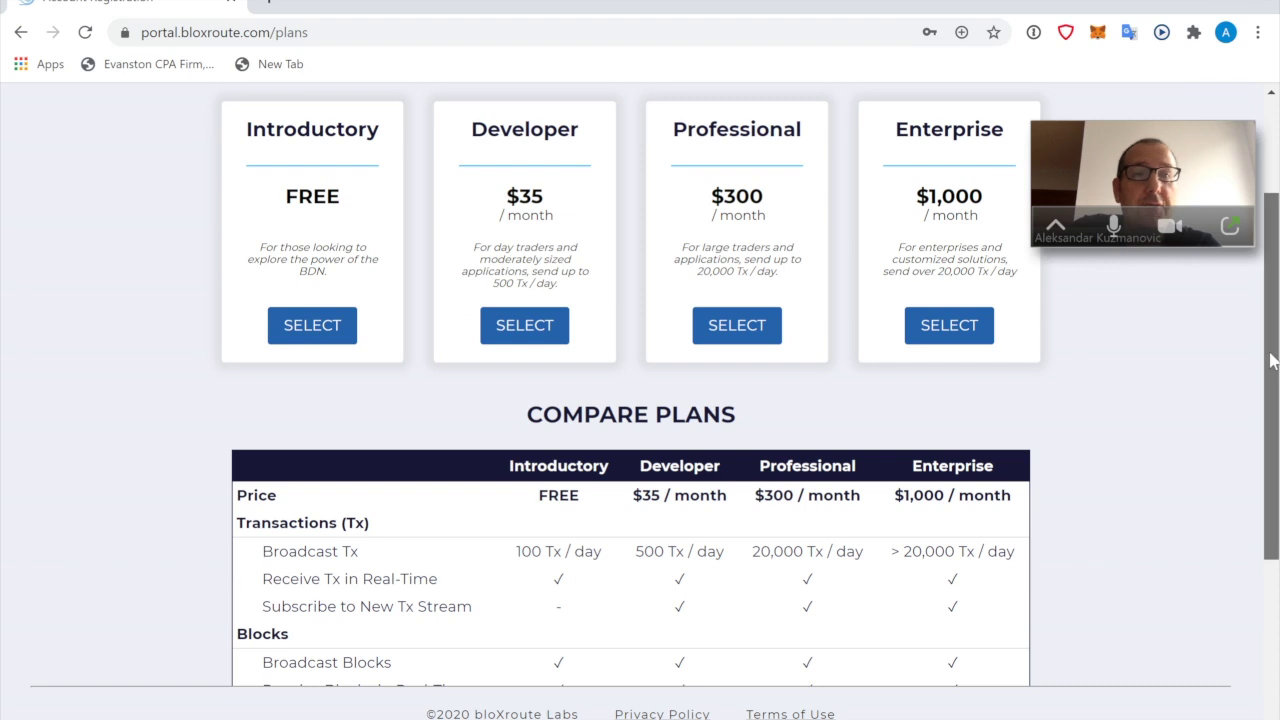
{"action": "scroll", "coordinate": [1270, 360], "scroll_direction": "up", "scroll_amount": 2}
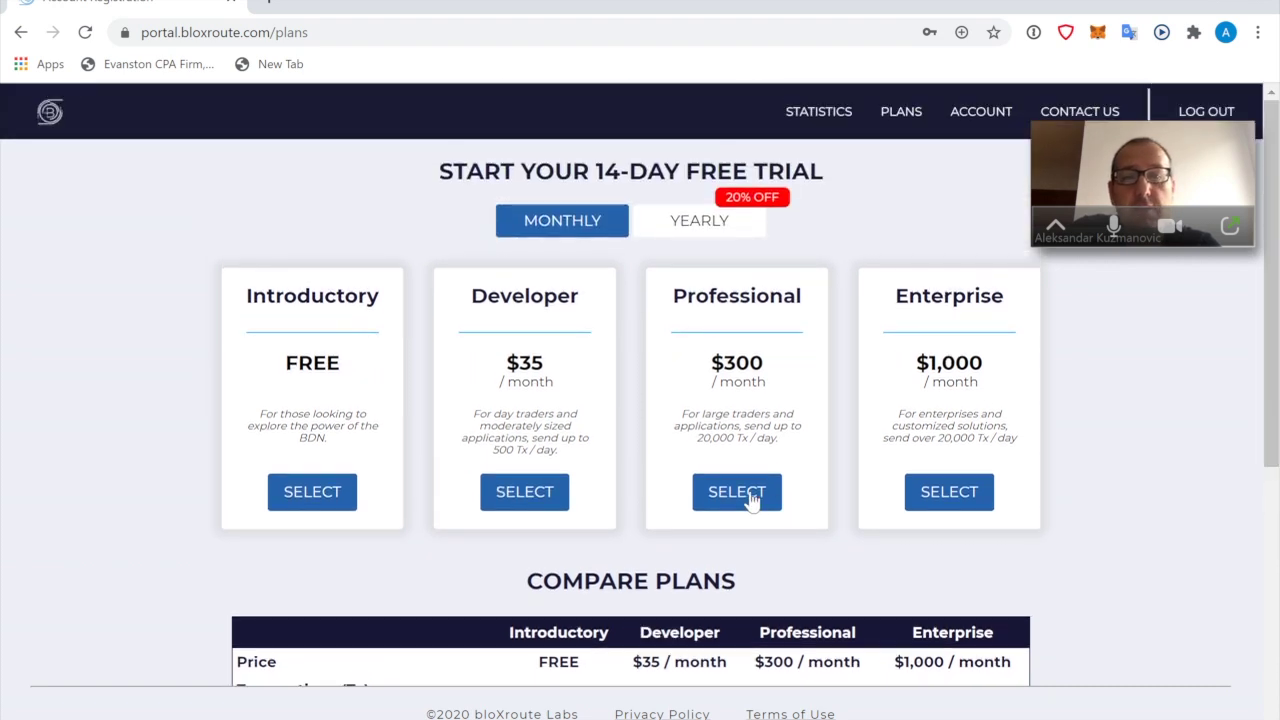
{"action": "left_click", "coordinate": [737, 492]}
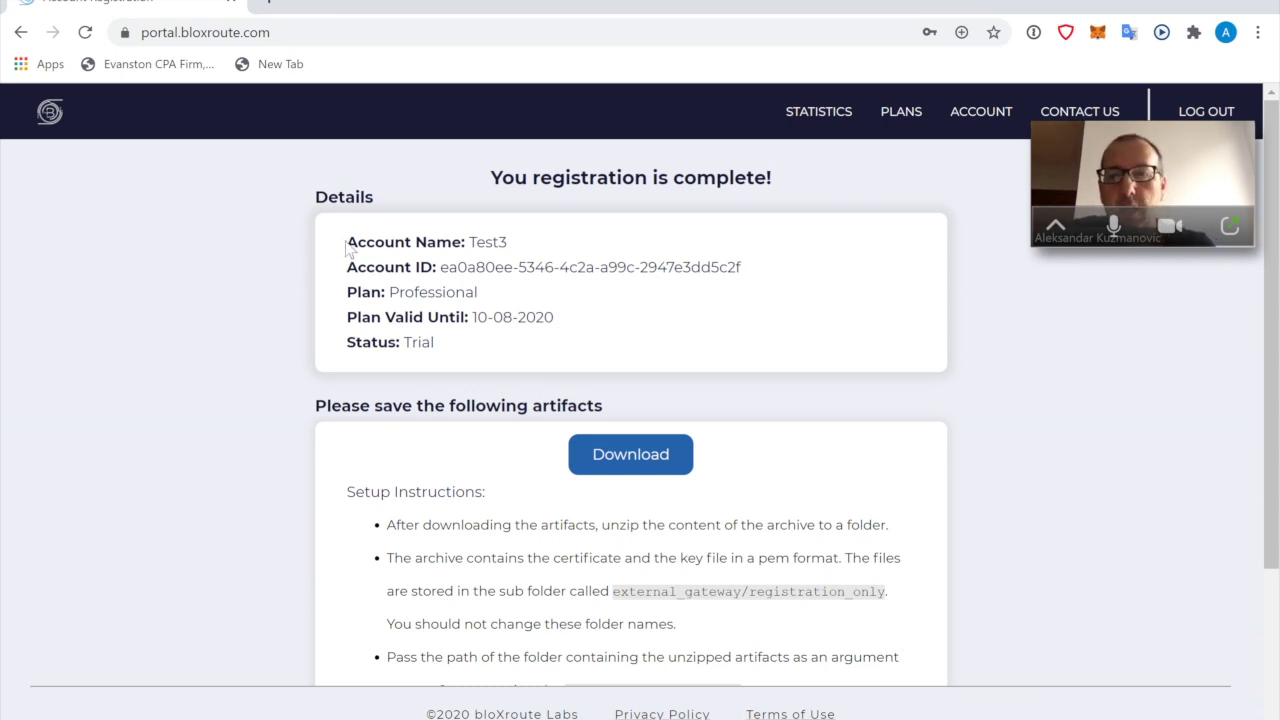
Step: Copy the account Details block and switch to the blank Word document
{"action": "left_click_drag", "start_coordinate": [348, 252], "coordinate": [452, 343]}
{"action": "key", "text": "ctrl+c"}
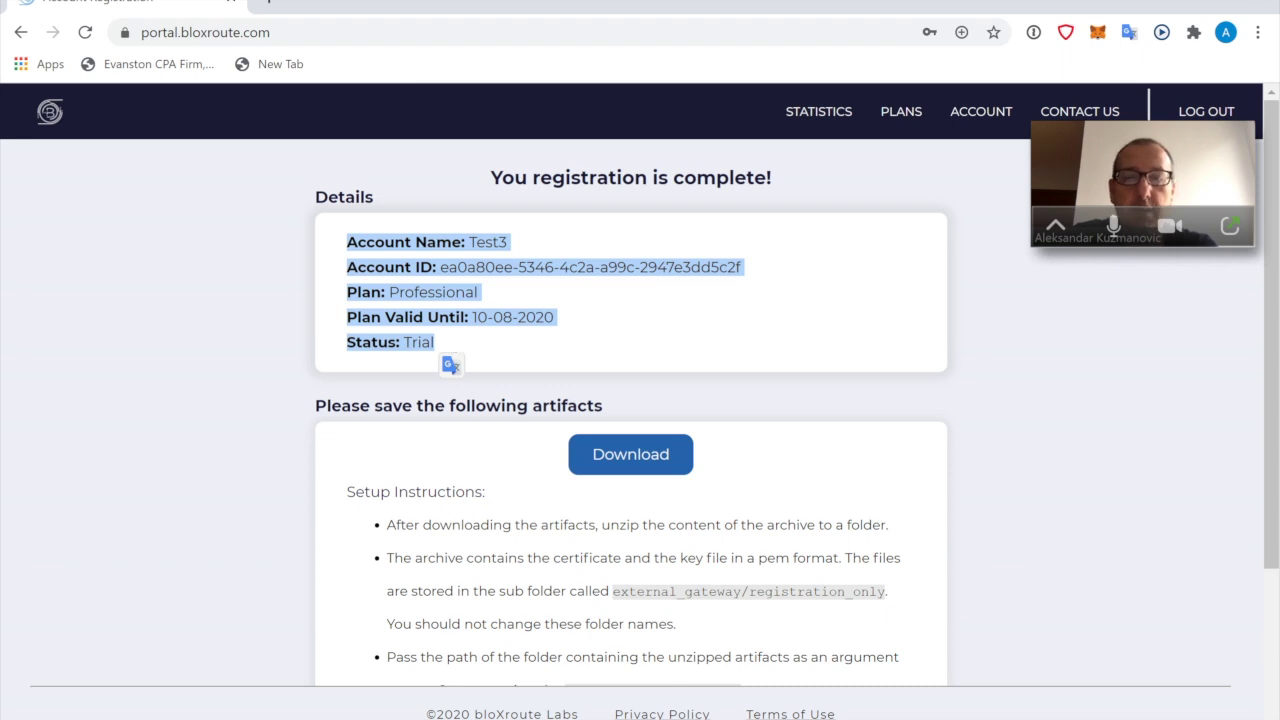
{"action": "key", "text": "alt+Tab"}
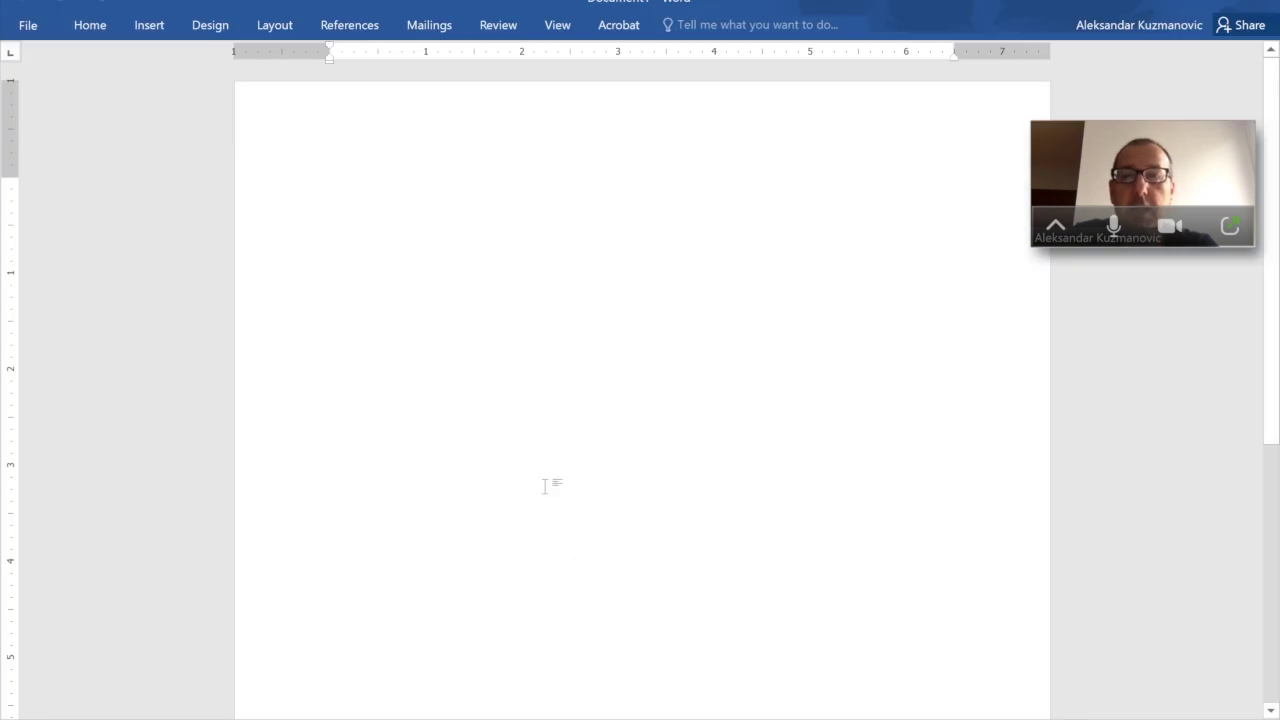
Step: Paste the account details into Word, highlight the Account ID green, and minimise Word
{"action": "key", "text": "ctrl+v"}
{"action": "left_click_drag", "start_coordinate": [411, 220], "coordinate": [646, 221]}
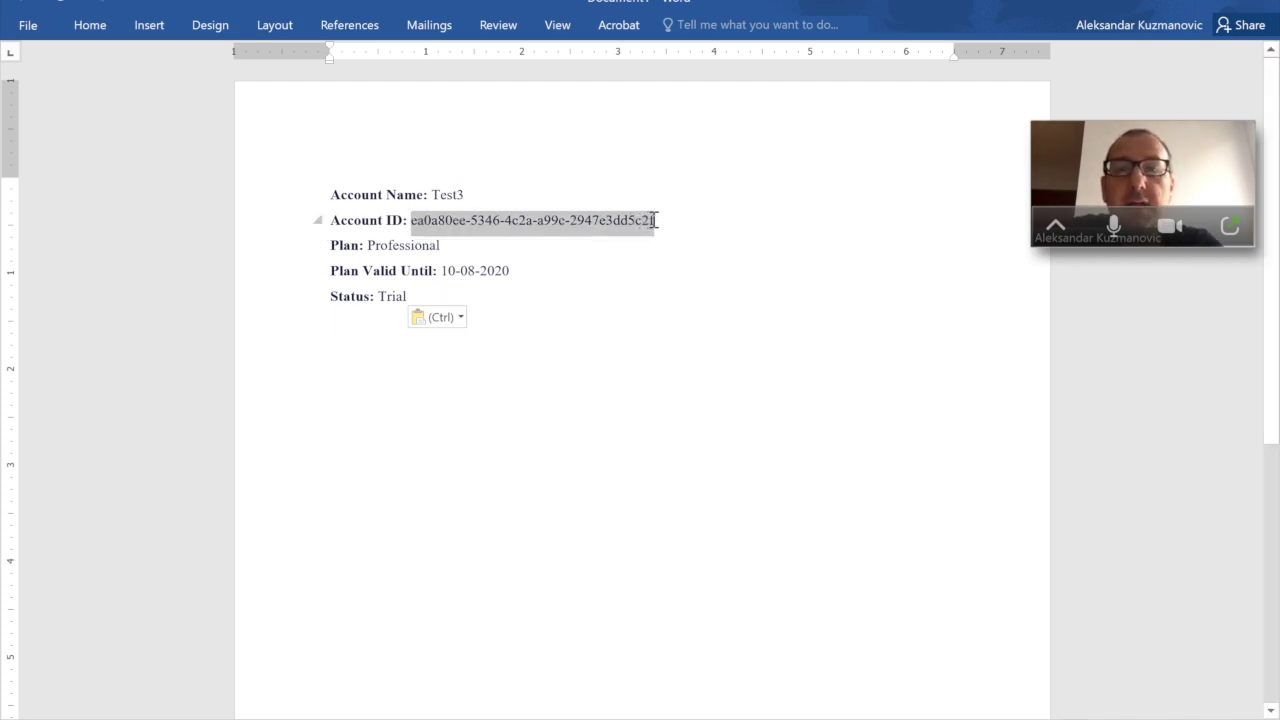
{"action": "left_click", "coordinate": [746, 186]}
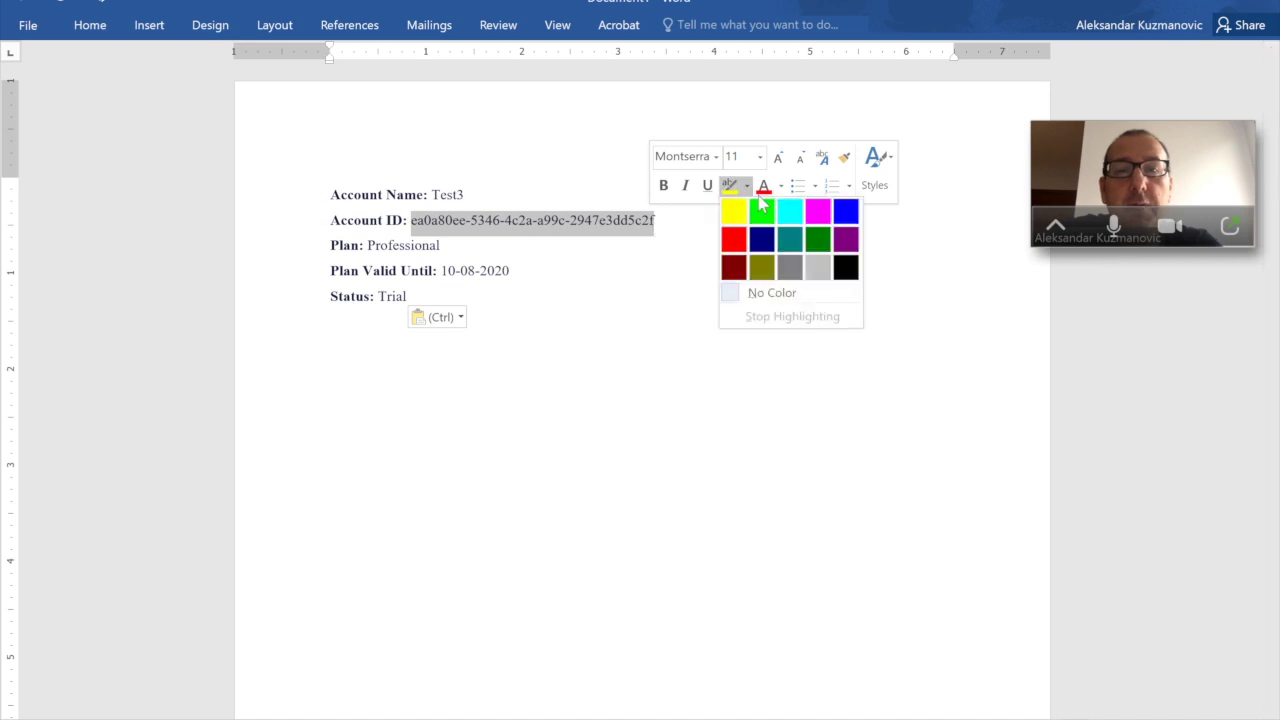
{"action": "left_click", "coordinate": [762, 210]}
{"action": "left_click", "coordinate": [526, 318]}
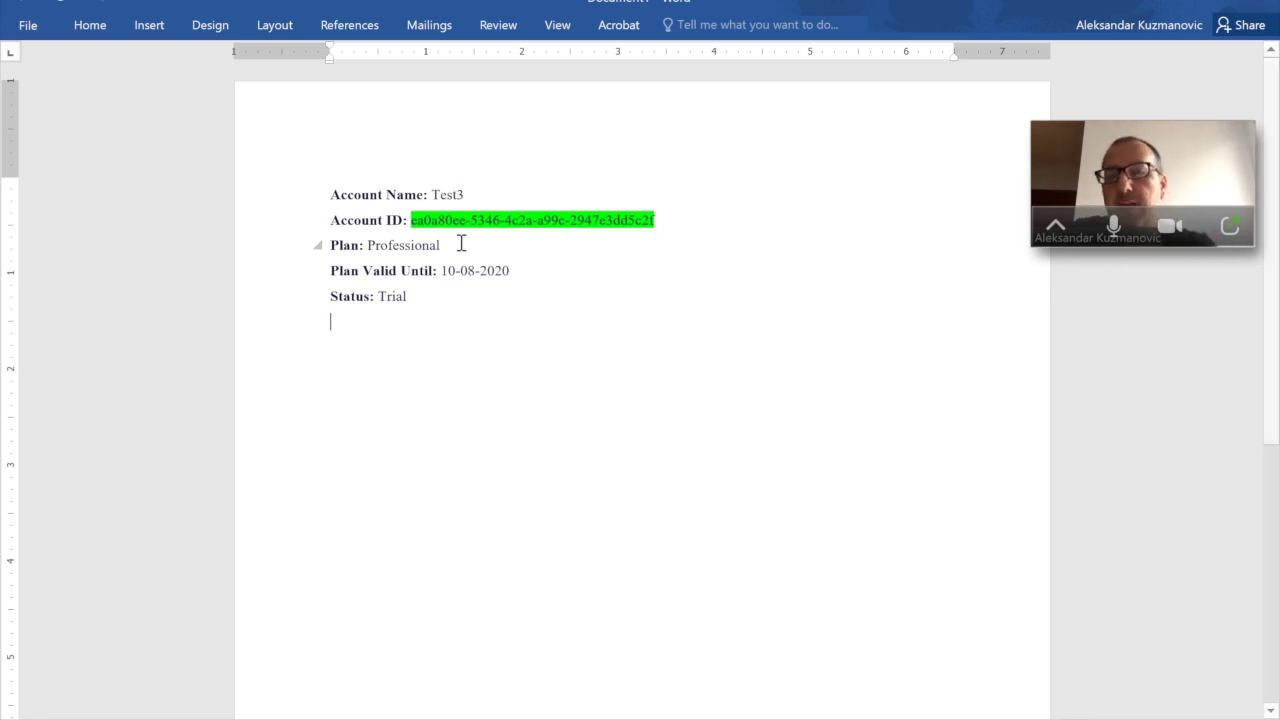
{"action": "left_click", "coordinate": [1189, 3]}
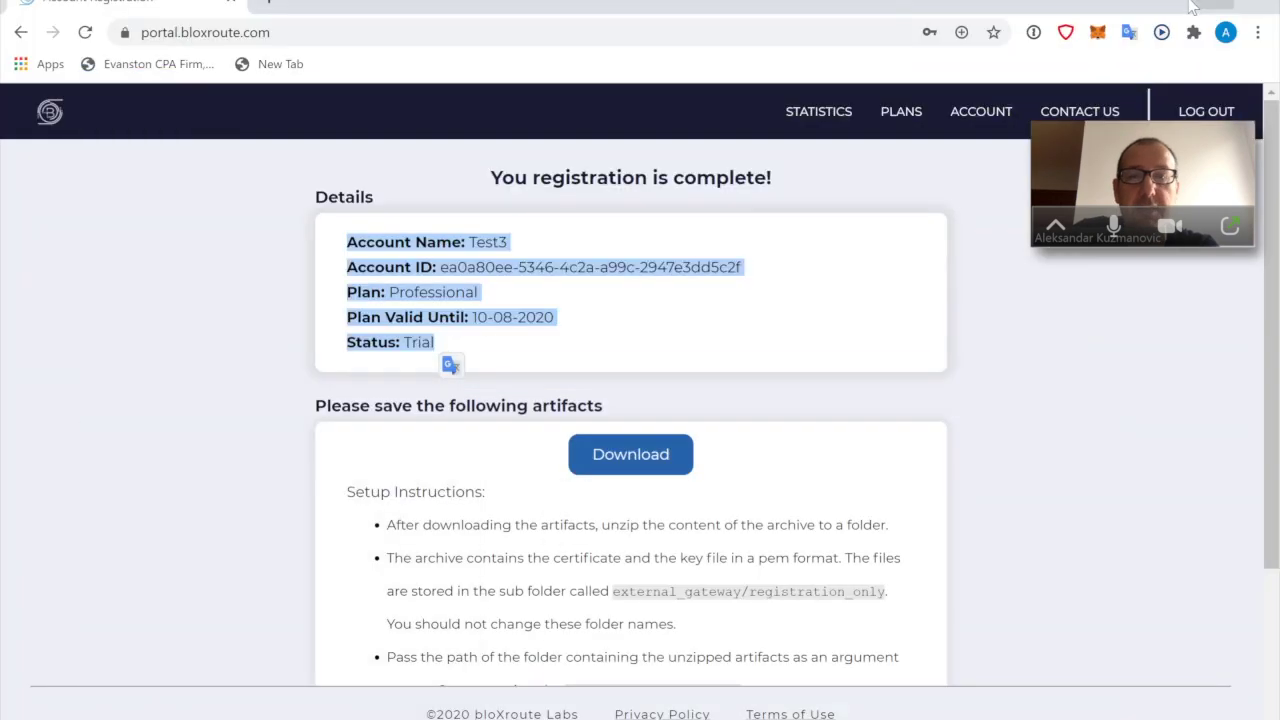
Step: Download bx_artifacts.zip and show it in the Downloads folder
{"action": "left_click", "coordinate": [631, 456]}
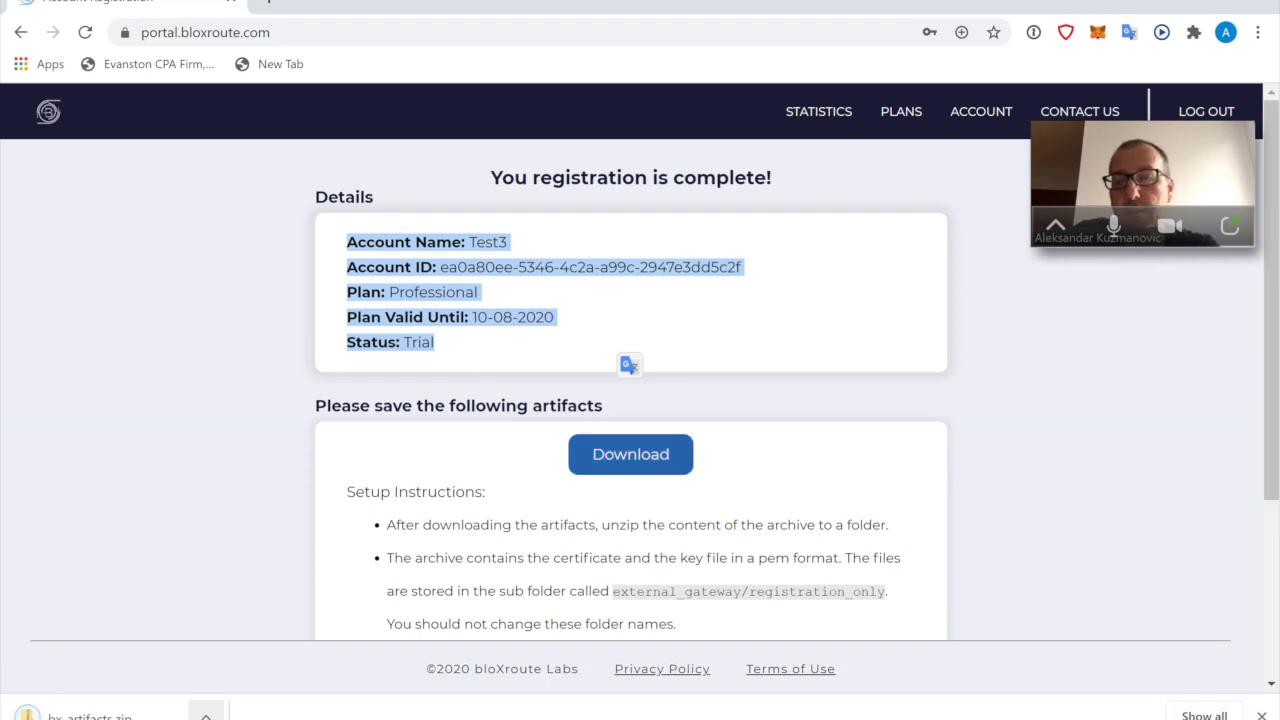
{"action": "left_click", "coordinate": [205, 716]}
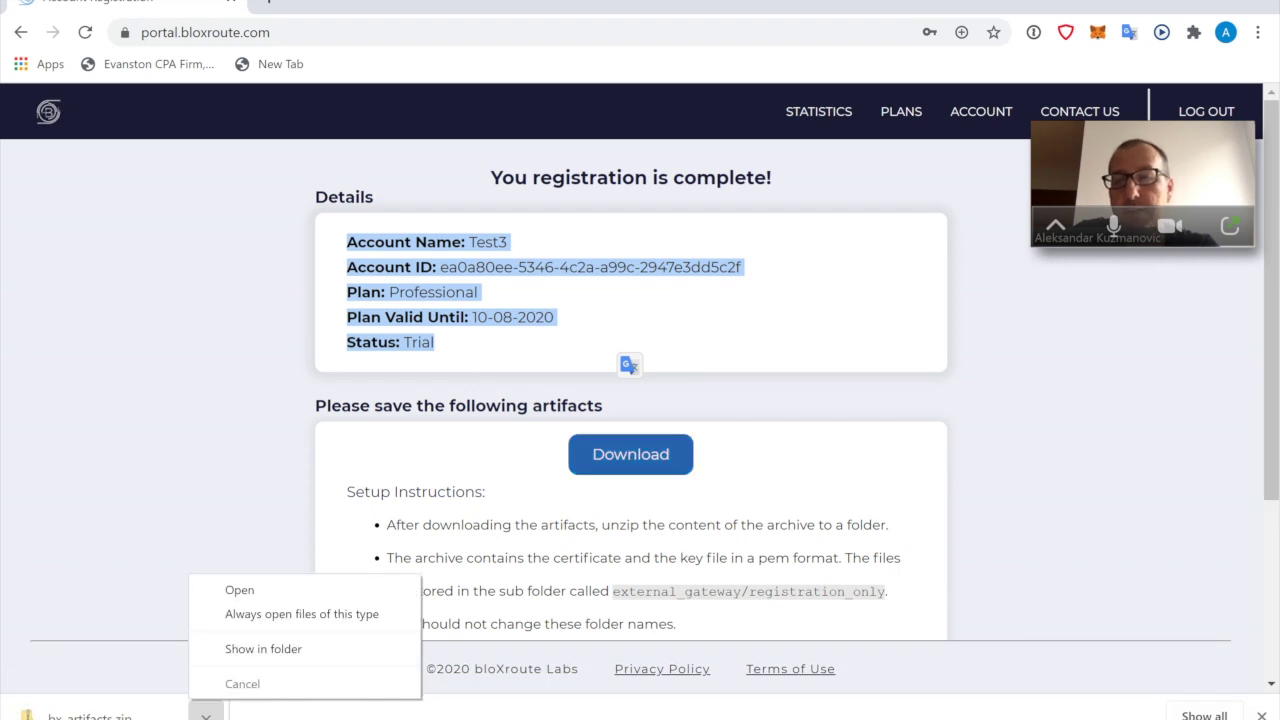
{"action": "left_click", "coordinate": [263, 649]}
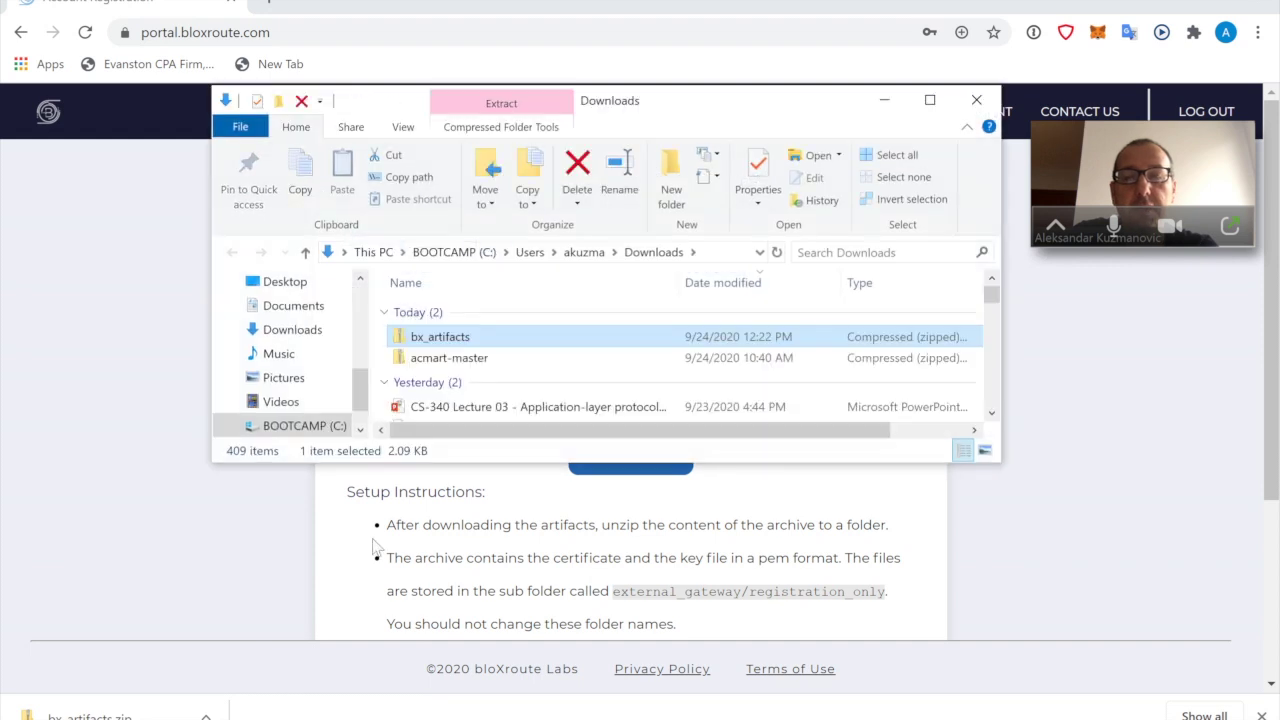
Step: Move the bx_artifacts zip from Downloads onto the desktop
{"action": "left_click", "coordinate": [1150, 4]}
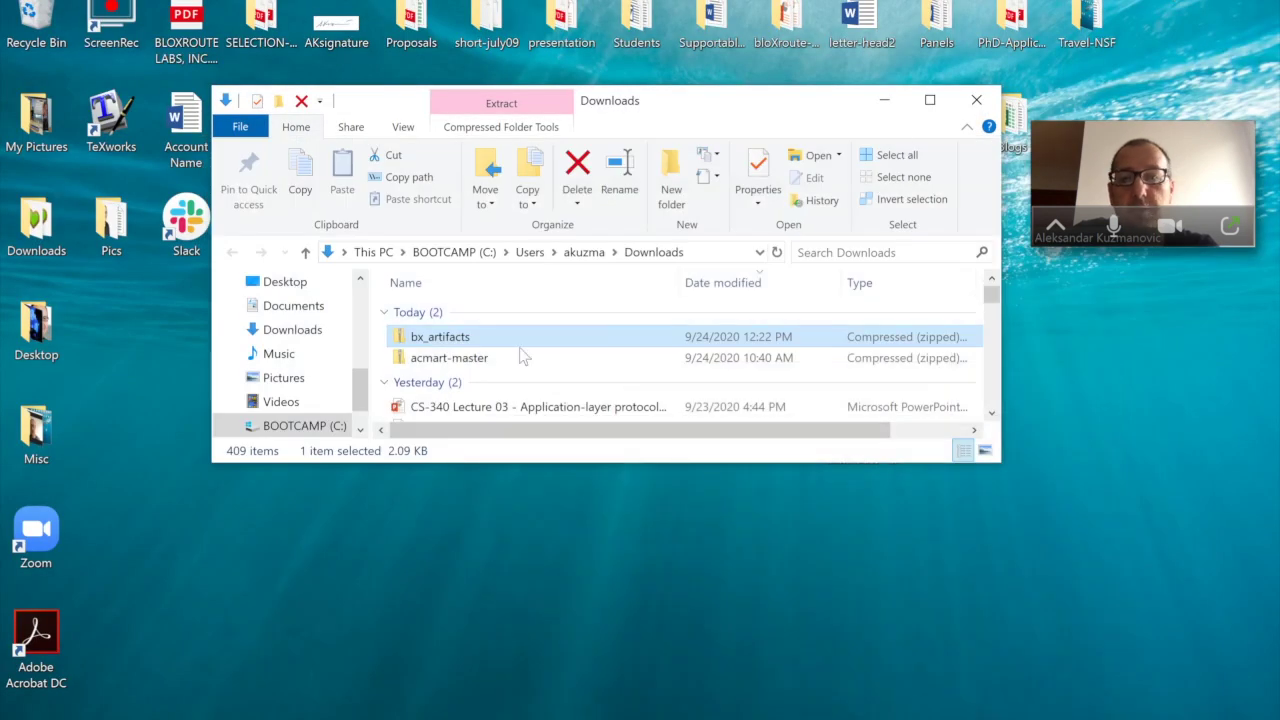
{"action": "left_click_drag", "start_coordinate": [520, 340], "coordinate": [518, 576]}
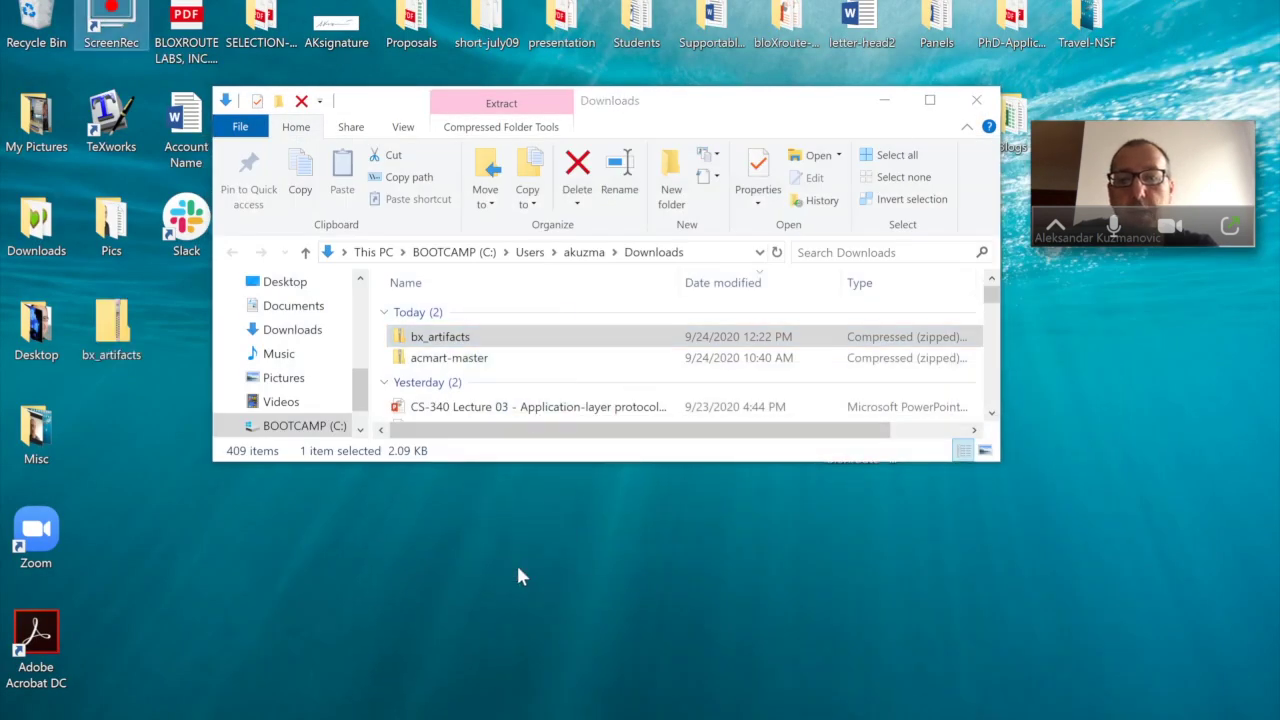
{"action": "left_click", "coordinate": [975, 100]}
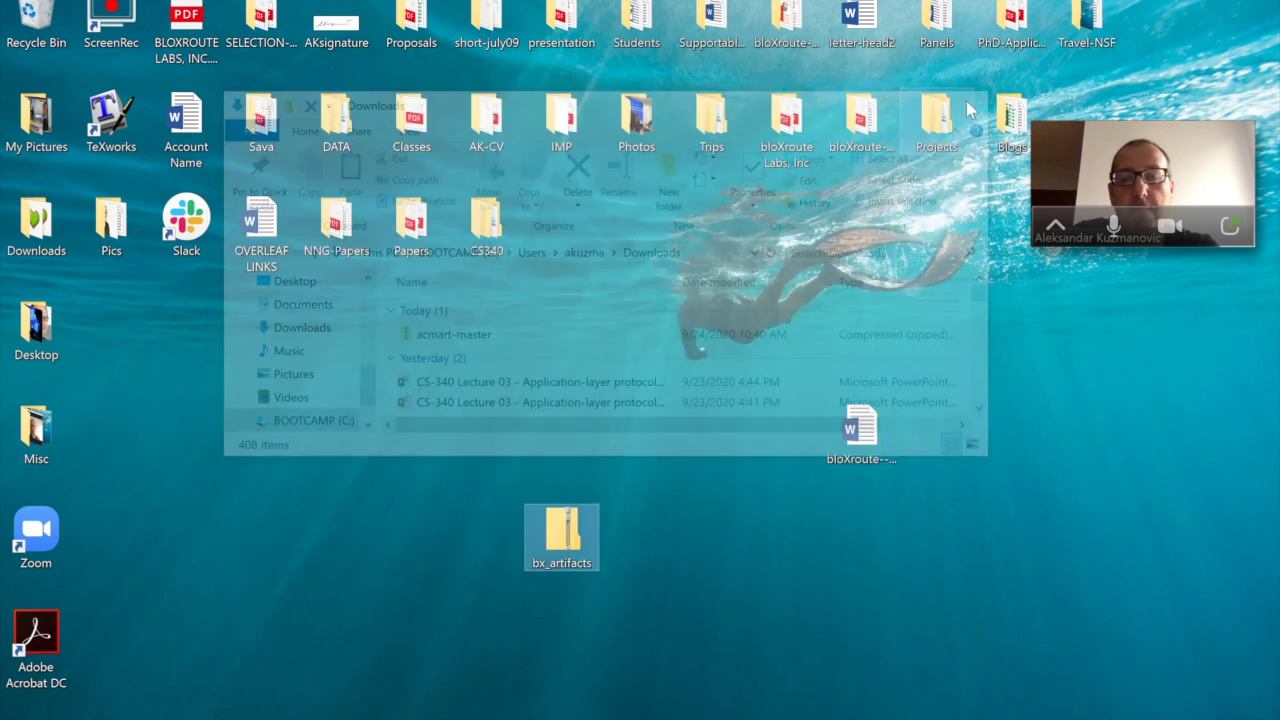
{"action": "left_click_drag", "start_coordinate": [578, 553], "coordinate": [630, 447]}
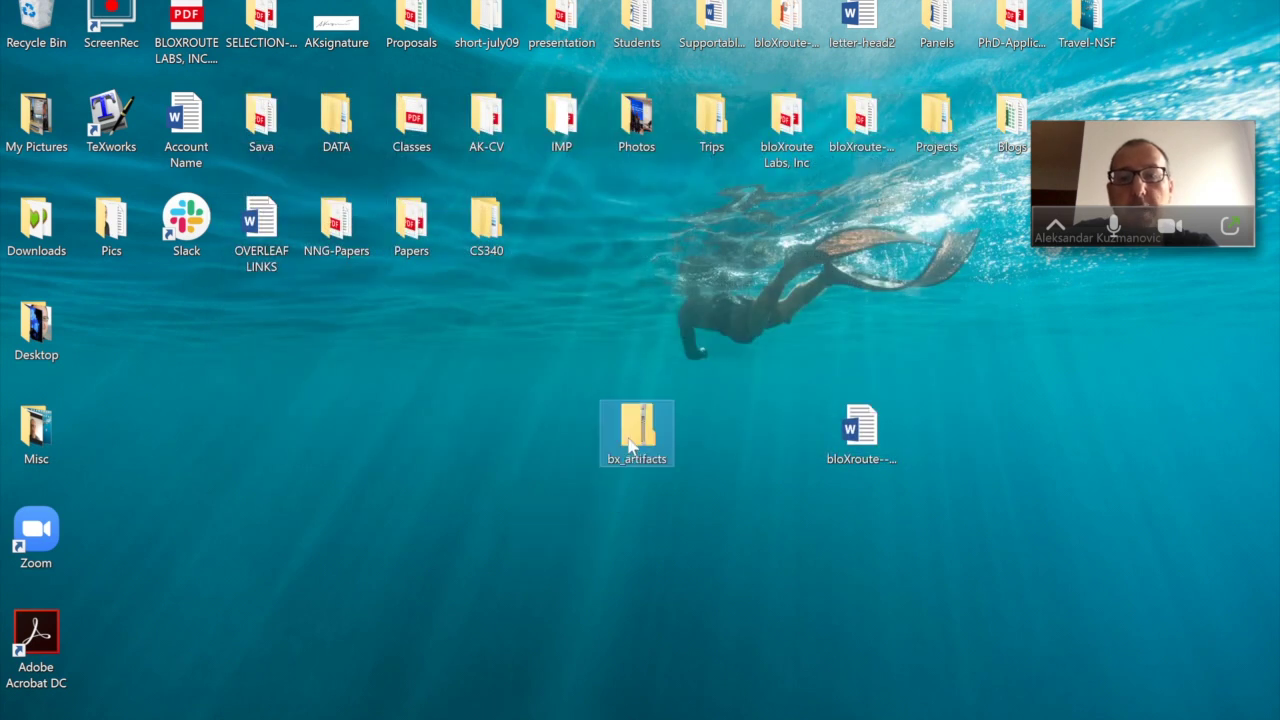
Step: Extract all files from bx_artifacts.zip to the desktop and place the extracted folder centrally
{"action": "double_click", "coordinate": [630, 447]}
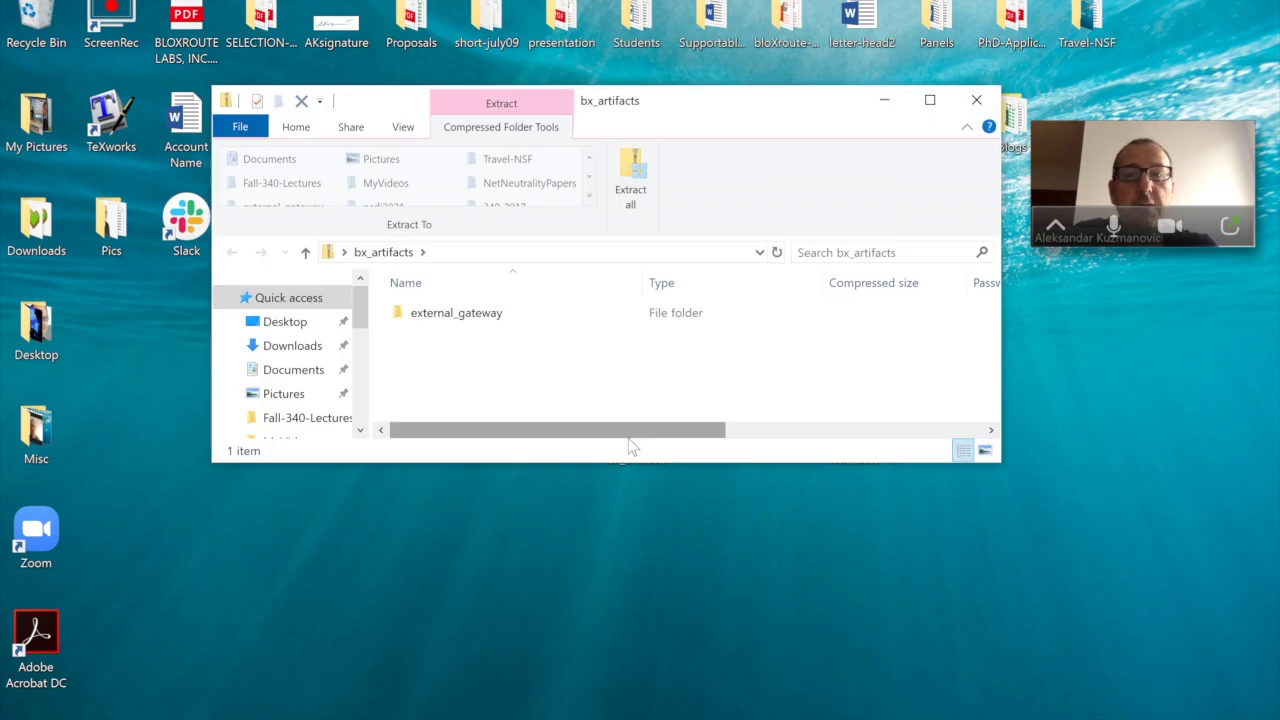
{"action": "left_click", "coordinate": [634, 195]}
{"action": "left_click", "coordinate": [804, 574]}
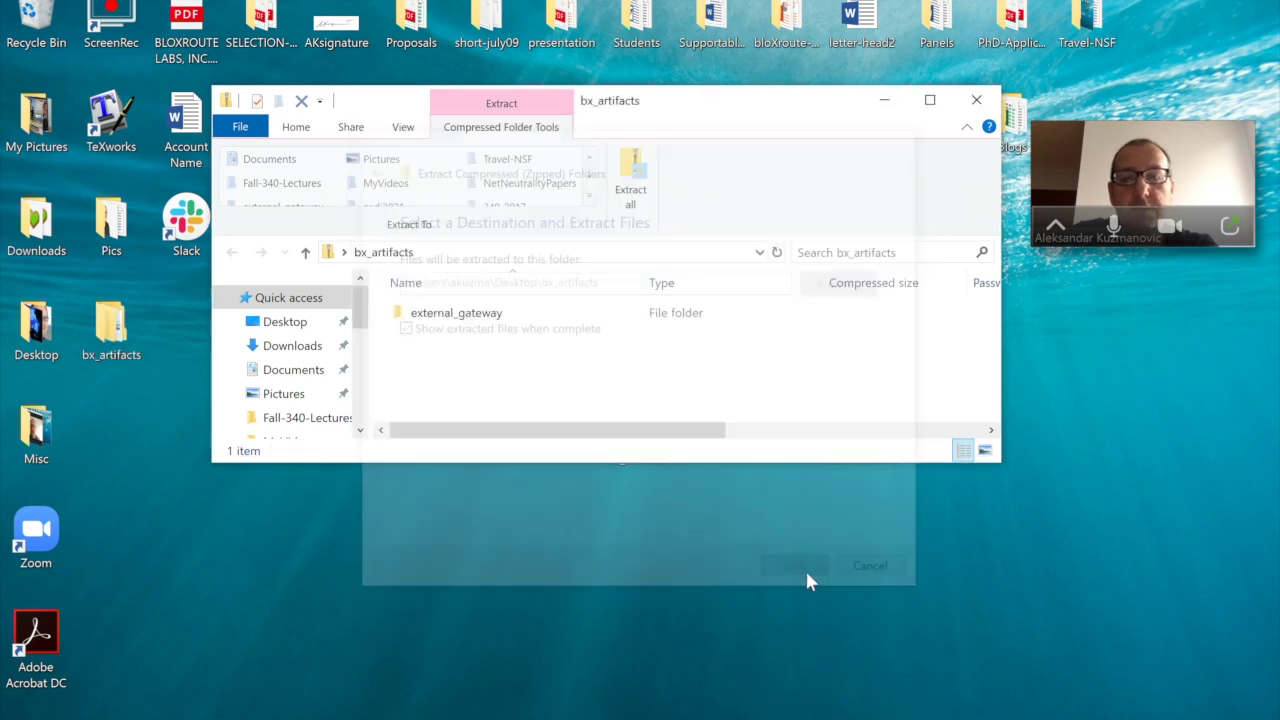
{"action": "left_click", "coordinate": [993, 122]}
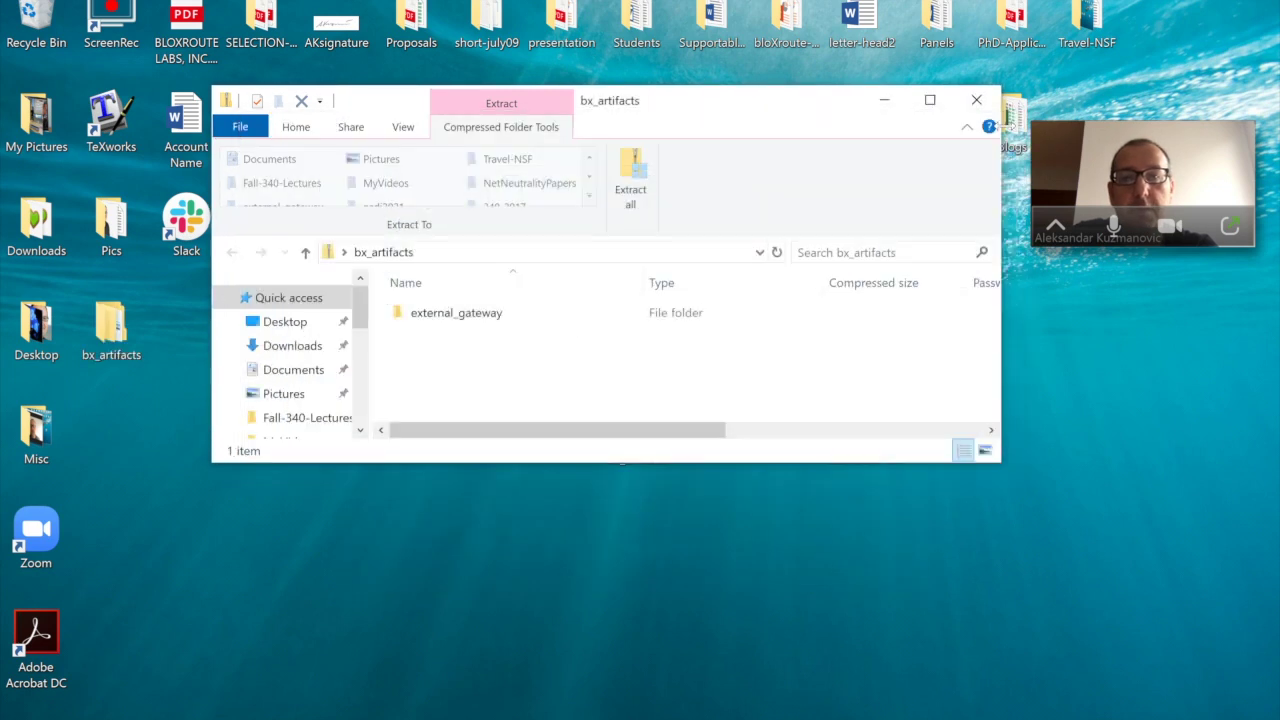
{"action": "left_click", "coordinate": [978, 101]}
{"action": "left_click", "coordinate": [976, 103]}
{"action": "left_click_drag", "start_coordinate": [111, 330], "coordinate": [576, 427]}
Step: Browse bx_artifacts to external_gateway\registration_only to check the pem files, then close the window
{"action": "double_click", "coordinate": [562, 428]}
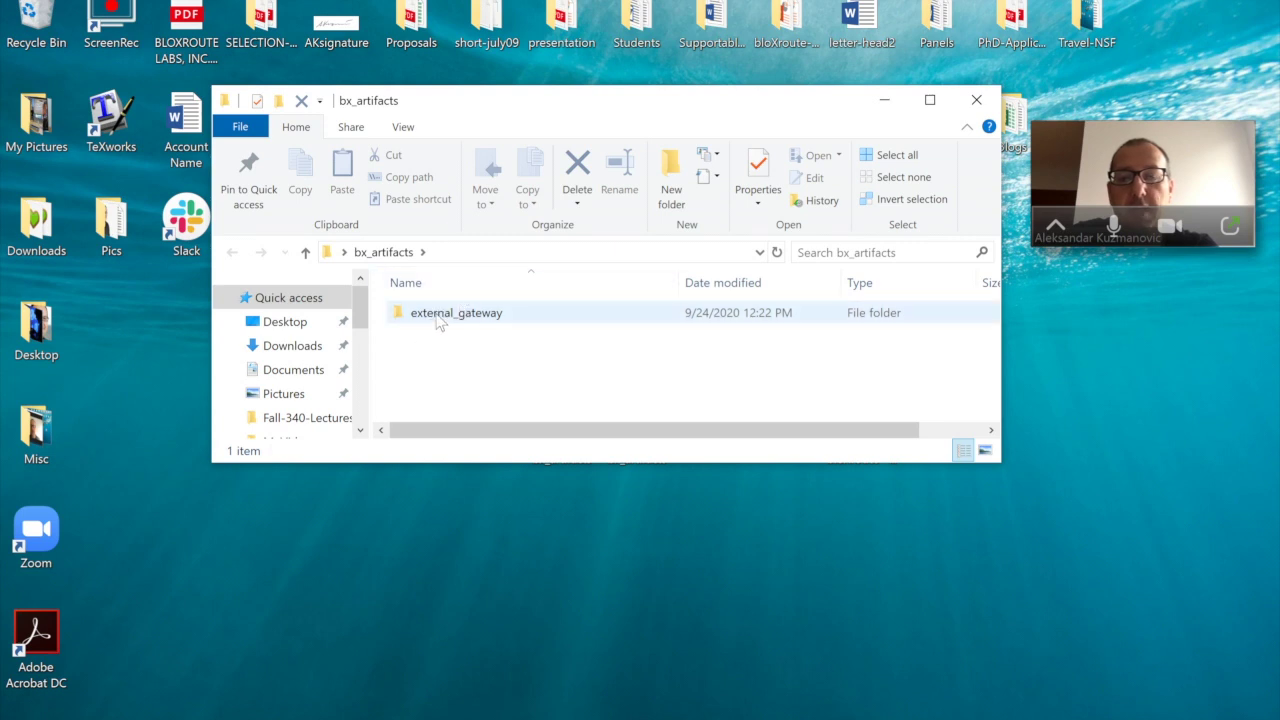
{"action": "double_click", "coordinate": [437, 320]}
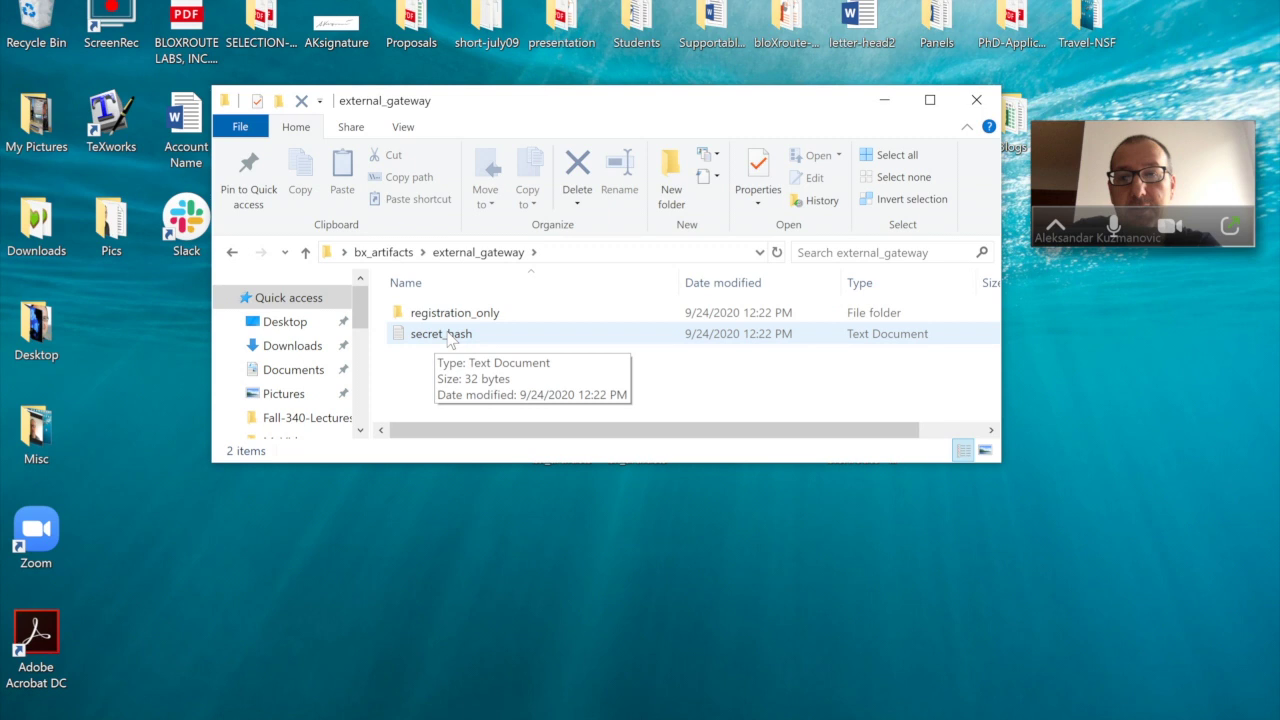
{"action": "double_click", "coordinate": [450, 314]}
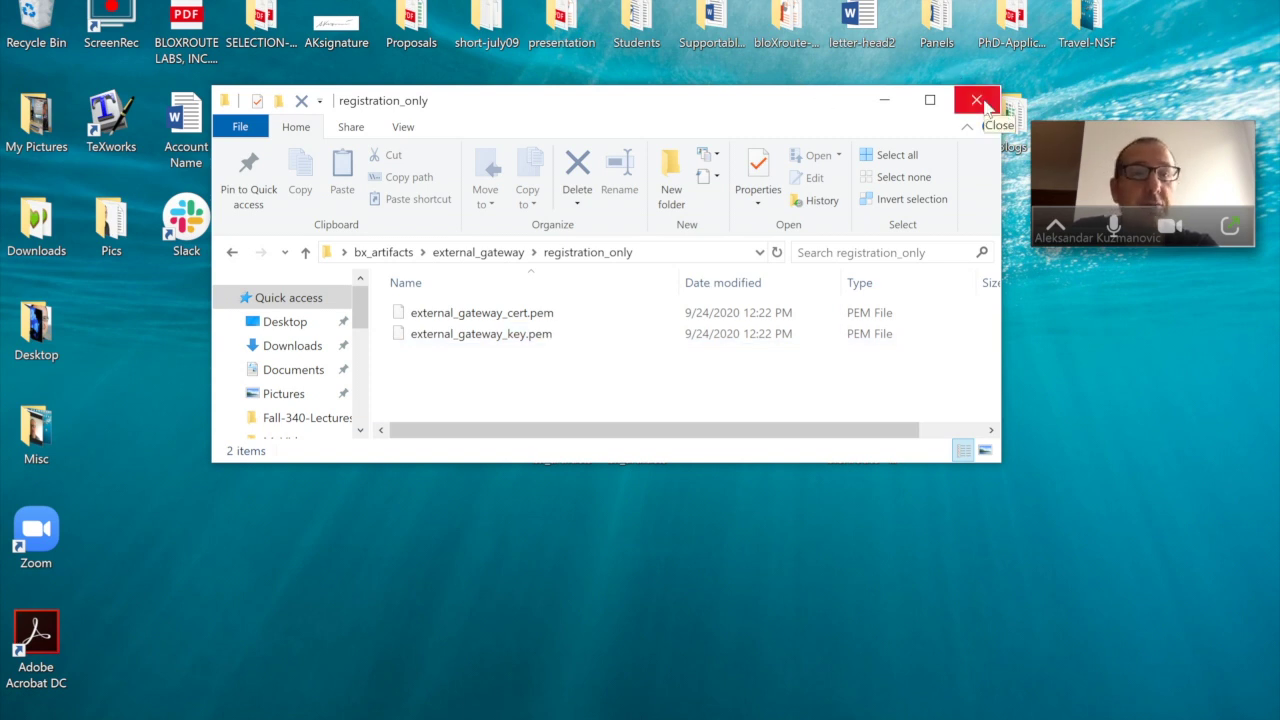
{"action": "left_click", "coordinate": [977, 100]}
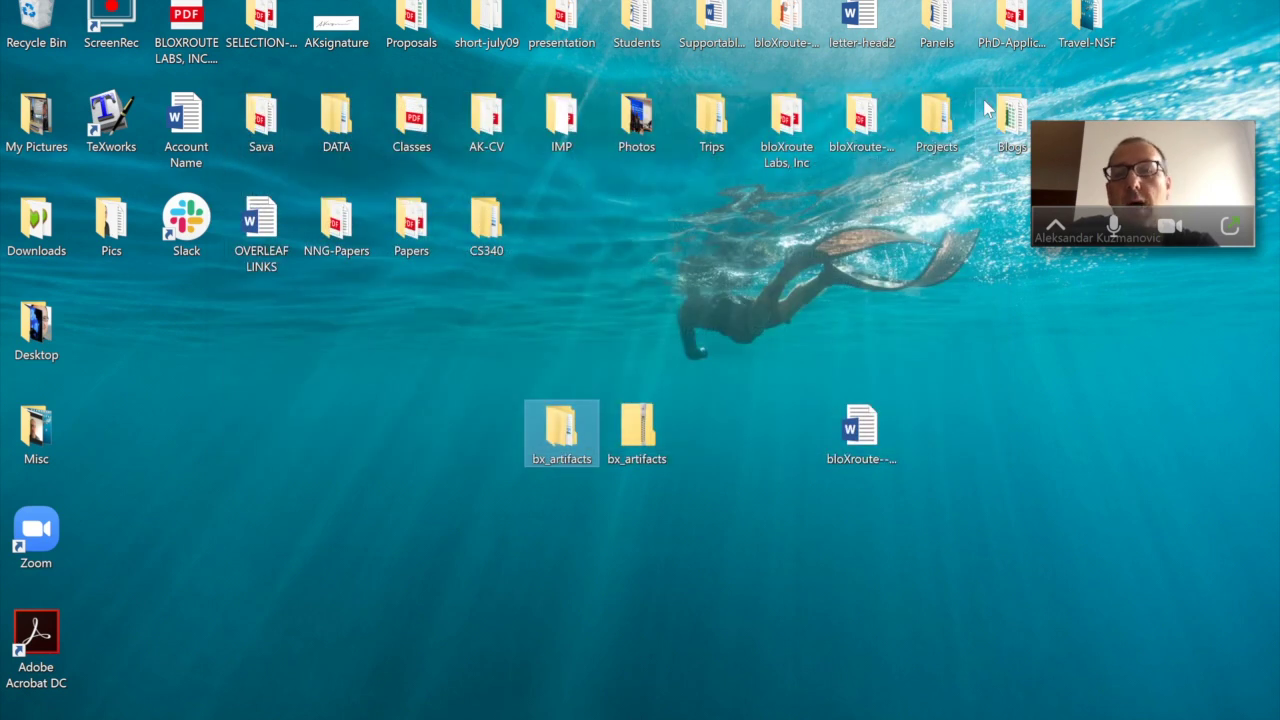